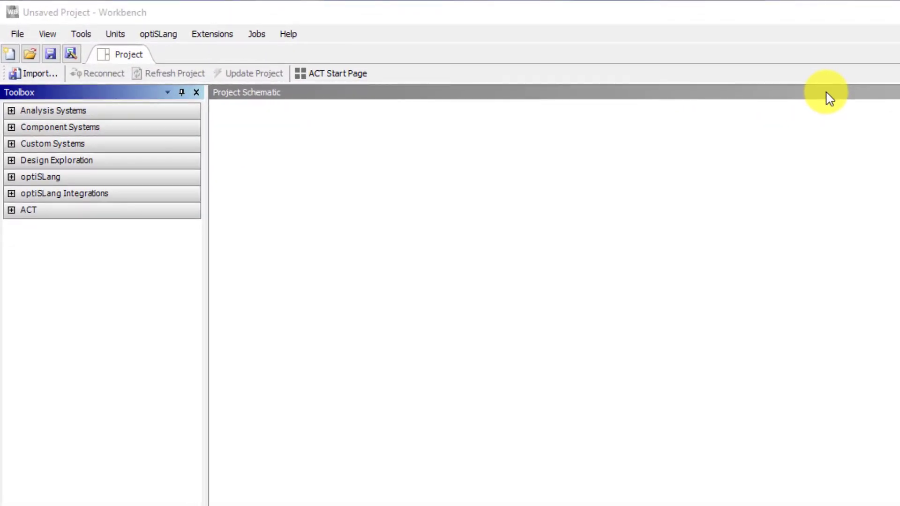
# Switch focus back and forth between the Project Schematic and Toolbox panes.
pyautogui.click(830, 96)
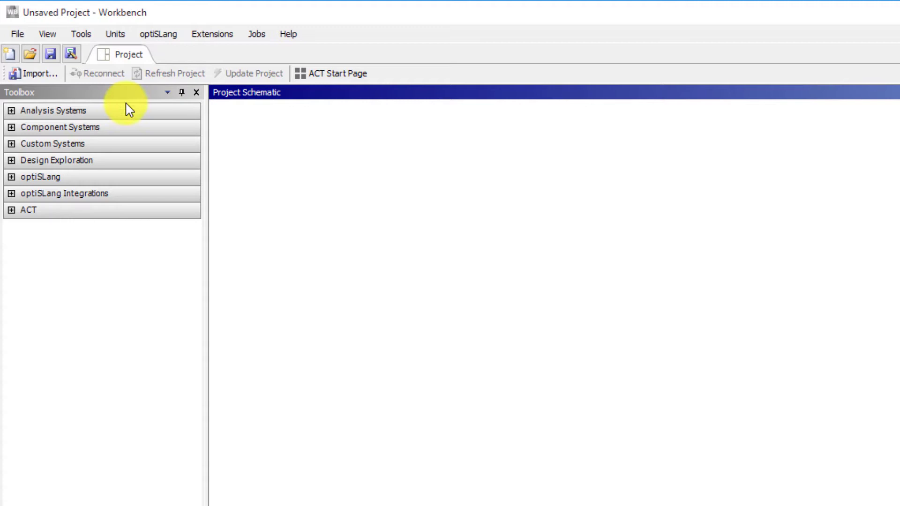
pyautogui.click(118, 94)
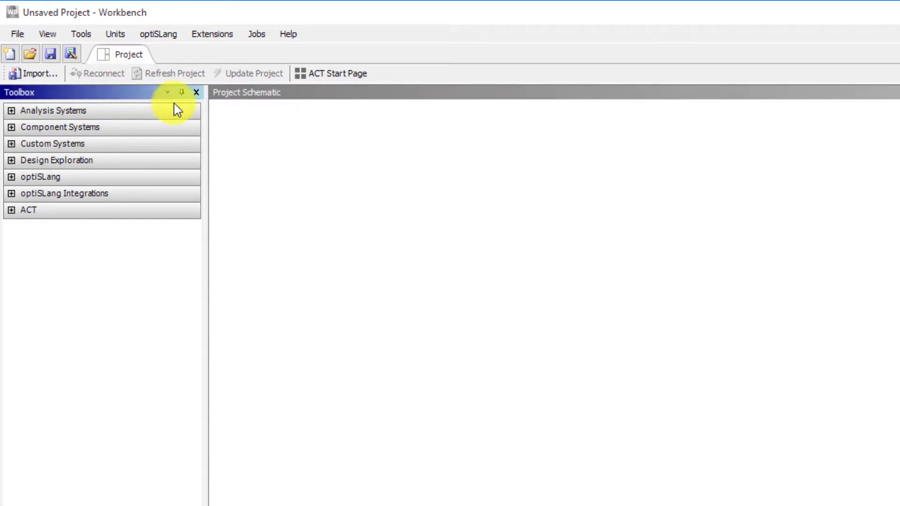
pyautogui.click(307, 95)
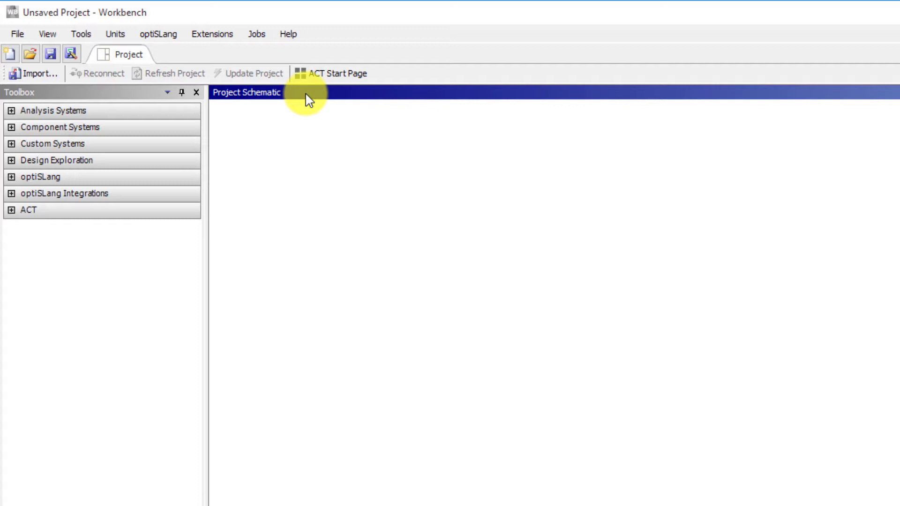
pyautogui.click(84, 98)
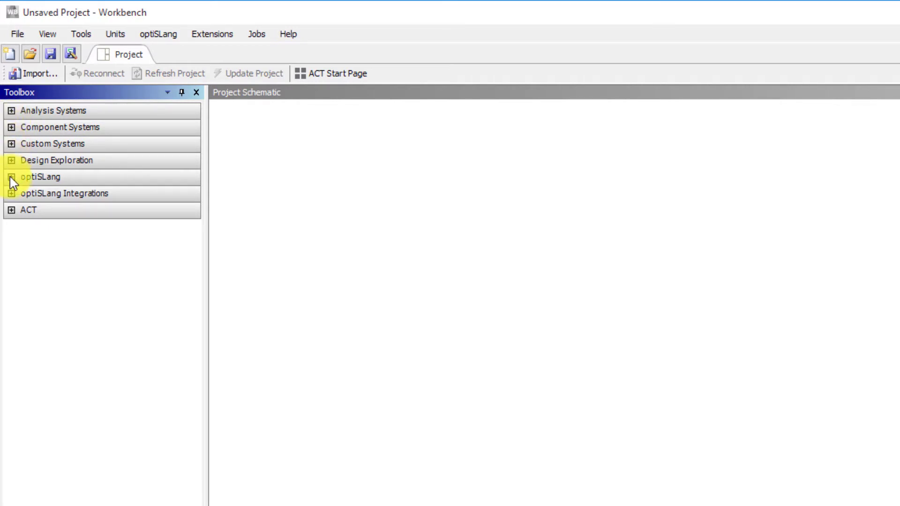
# Expand the Component Systems and Analysis Systems groups in the Toolbox.
pyautogui.click(11, 111)
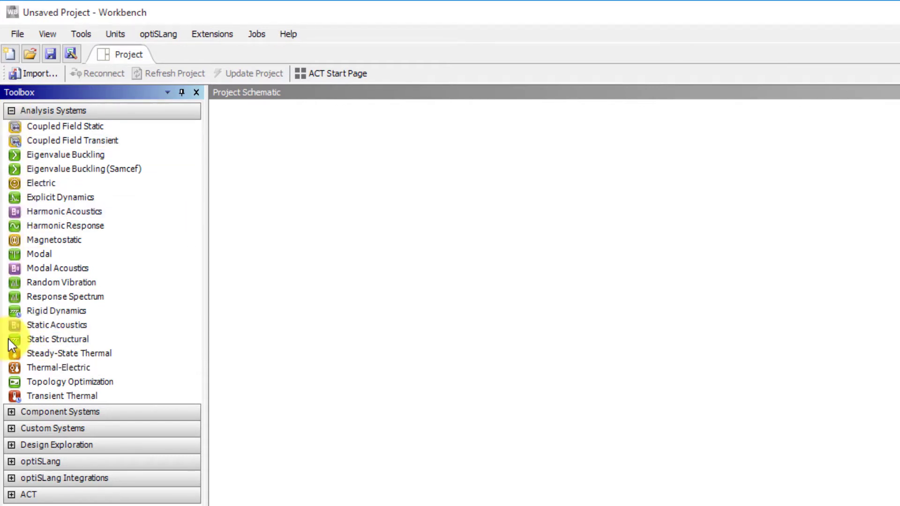
pyautogui.click(11, 110)
pyautogui.click(11, 127)
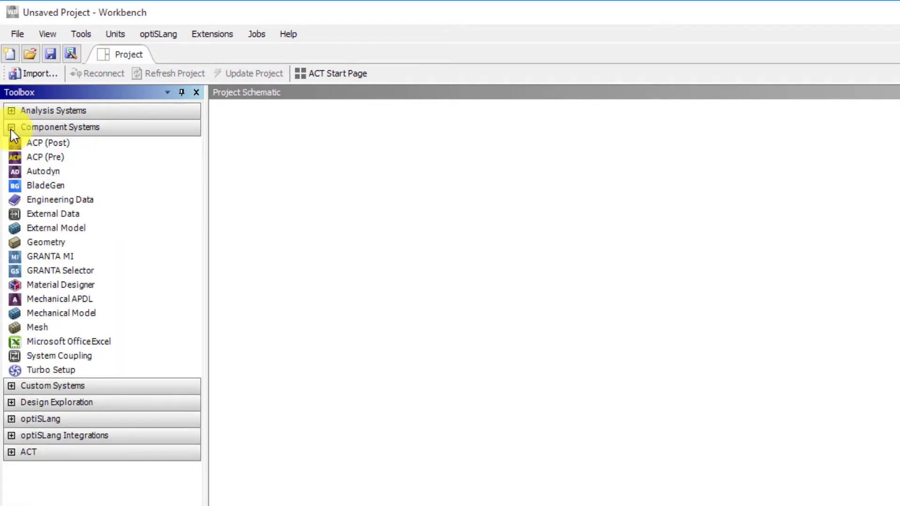
pyautogui.click(12, 110)
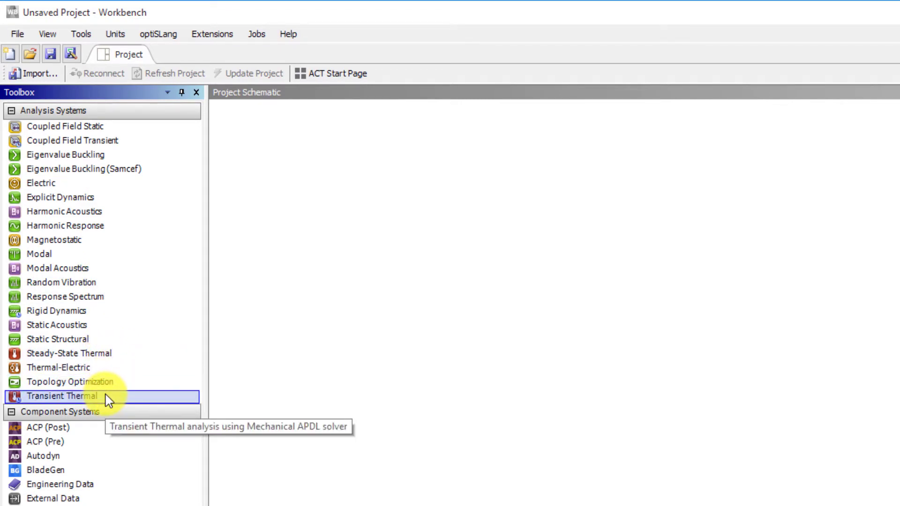
# Add a Static Structural system and step through its cells down to Results.
pyautogui.doubleClick(74, 343)
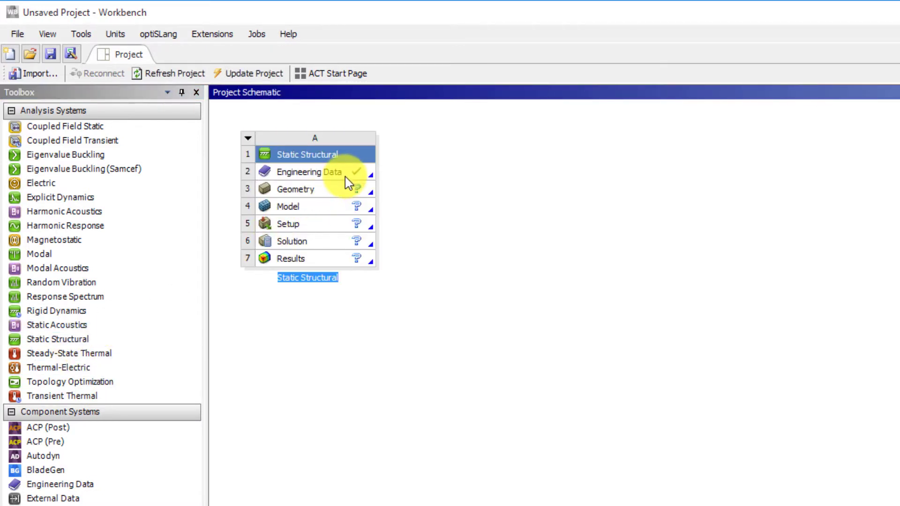
pyautogui.click(347, 174)
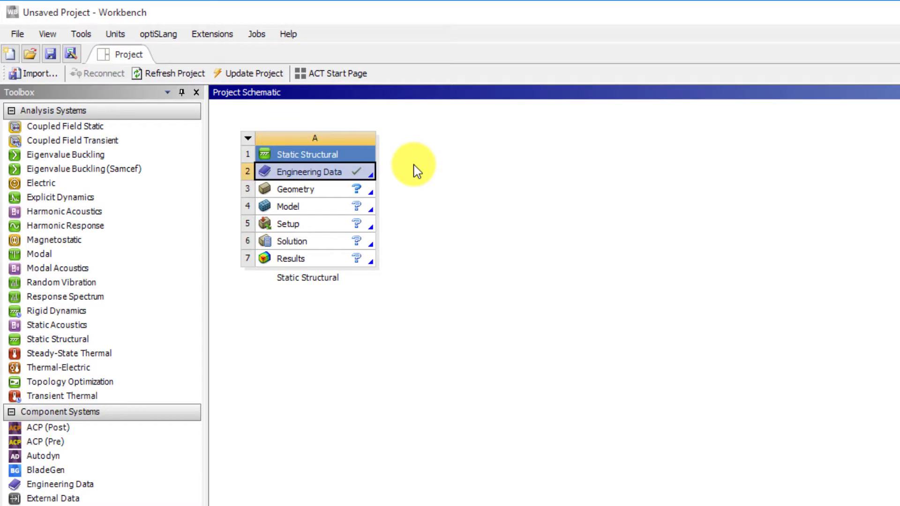
pyautogui.press('Down')
pyautogui.press('Down')
pyautogui.press('Down')
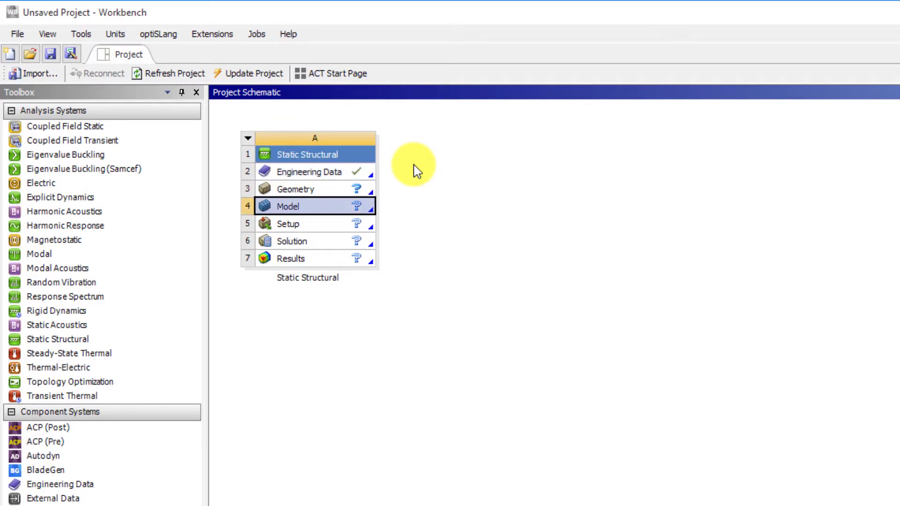
pyautogui.press('Down')
pyautogui.press('Down')
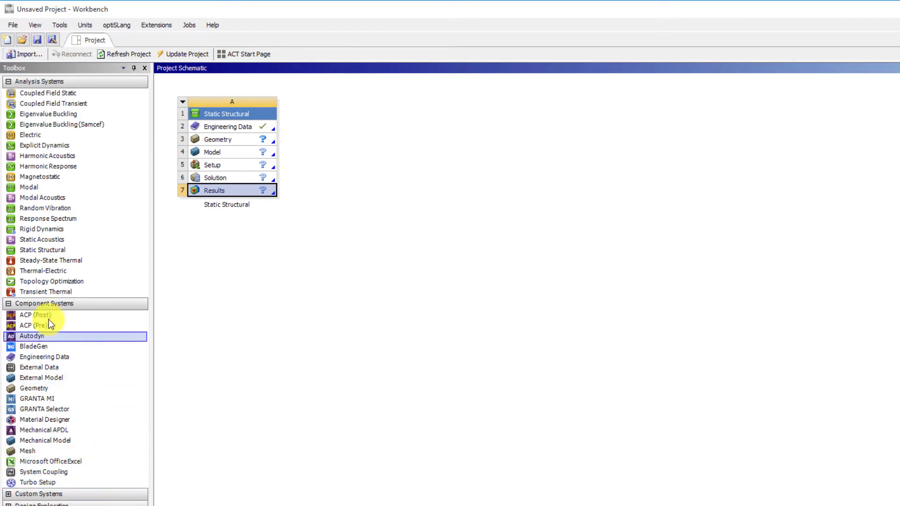
# Collapse both Toolbox groups and delete the Static Structural system, confirming with OK.
pyautogui.click(8, 303)
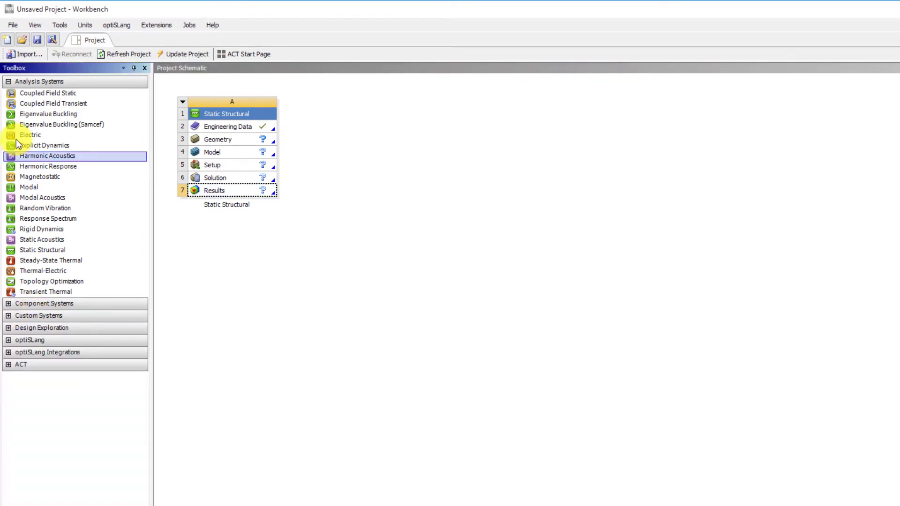
pyautogui.click(8, 81)
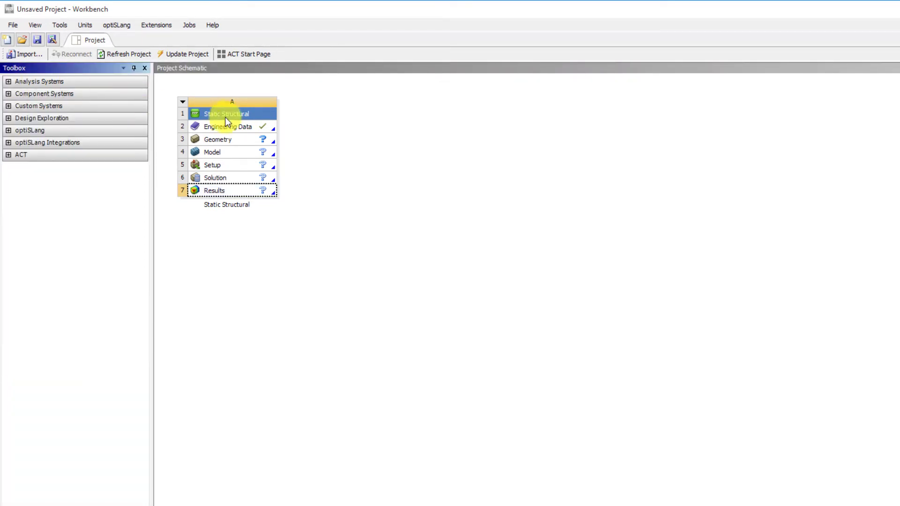
pyautogui.rightClick(254, 112)
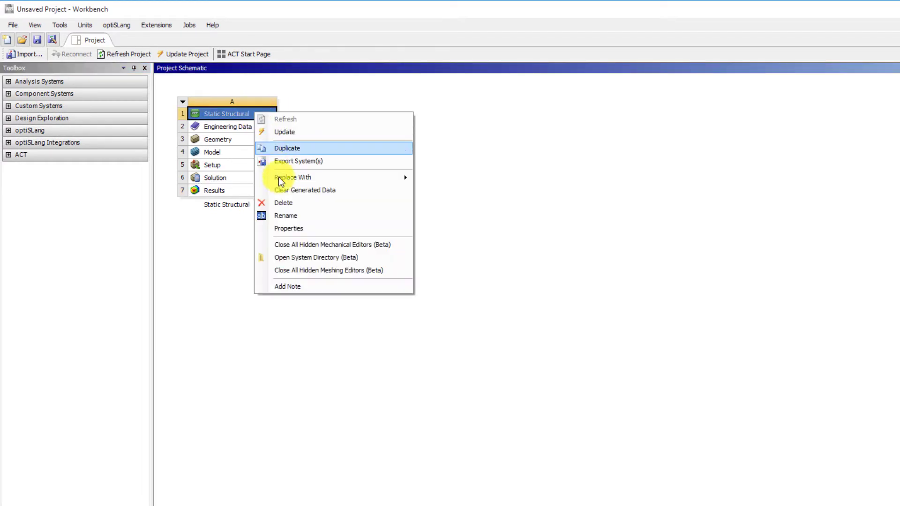
pyautogui.click(269, 206)
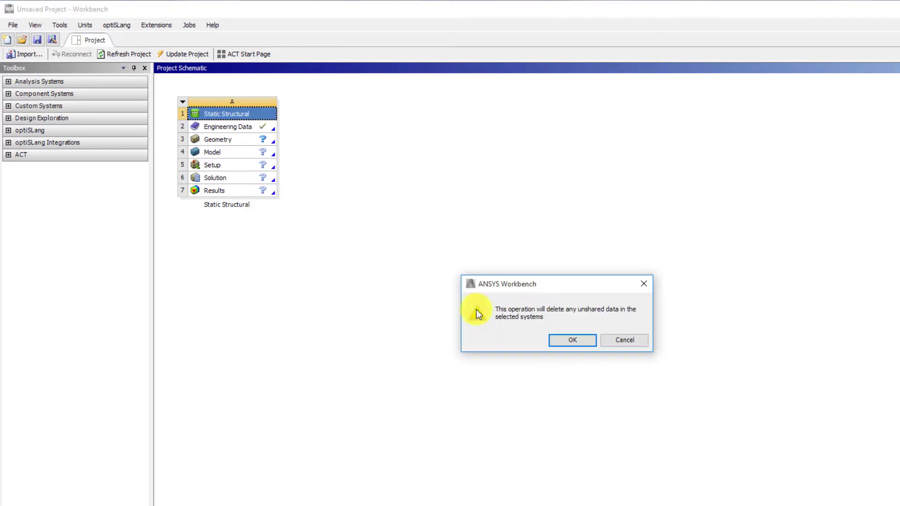
pyautogui.click(568, 343)
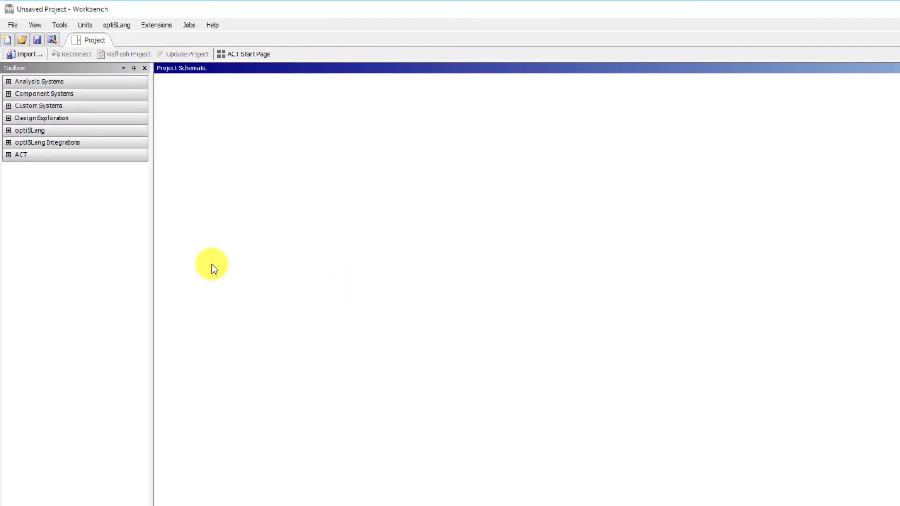
# Re-expand Component Systems and Analysis Systems, then place a standalone Geometry system in the schematic.
pyautogui.click(9, 94)
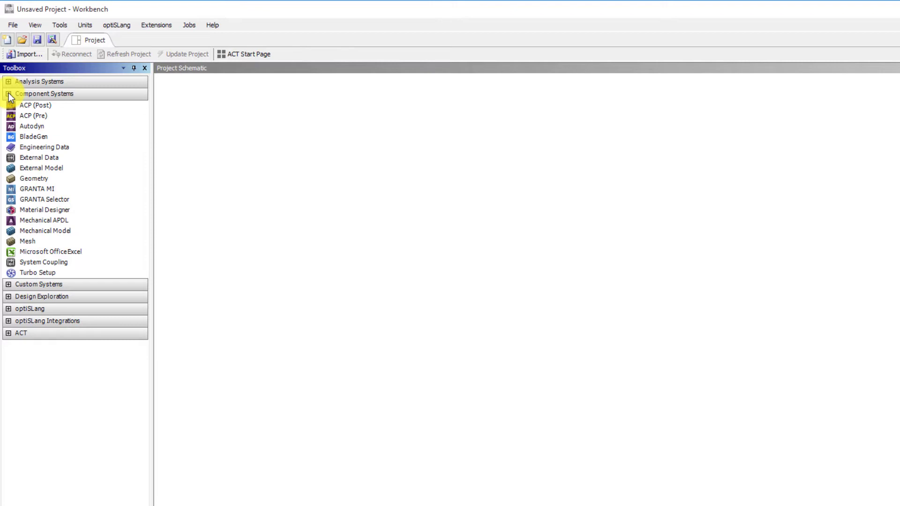
pyautogui.click(8, 82)
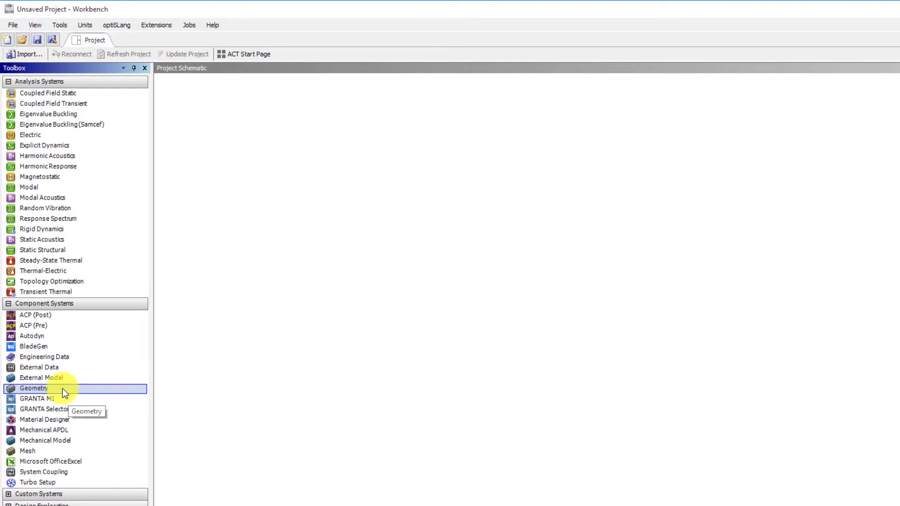
pyautogui.moveTo(63, 389); pyautogui.dragTo(226, 155)
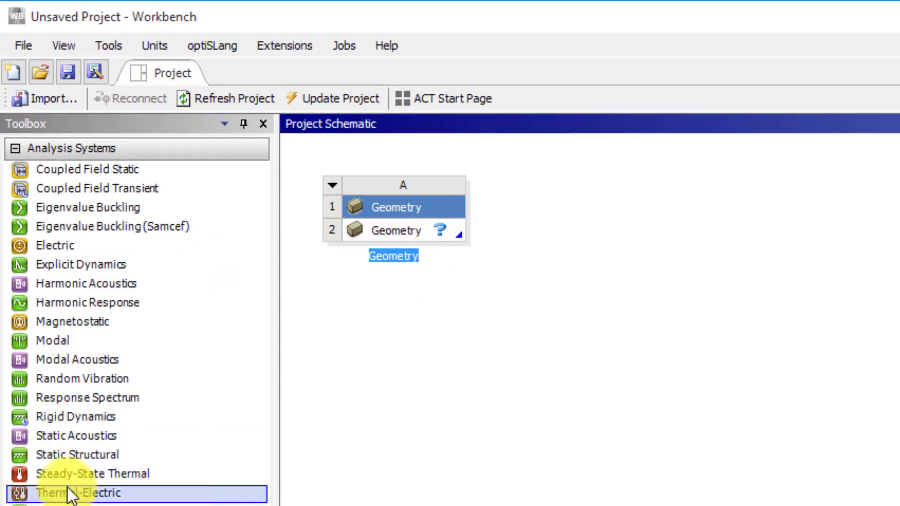
# Drop Steady-State Thermal onto cell A2 to share its geometry, then inspect A2 and B3.
pyautogui.moveTo(69, 480); pyautogui.dragTo(419, 231)
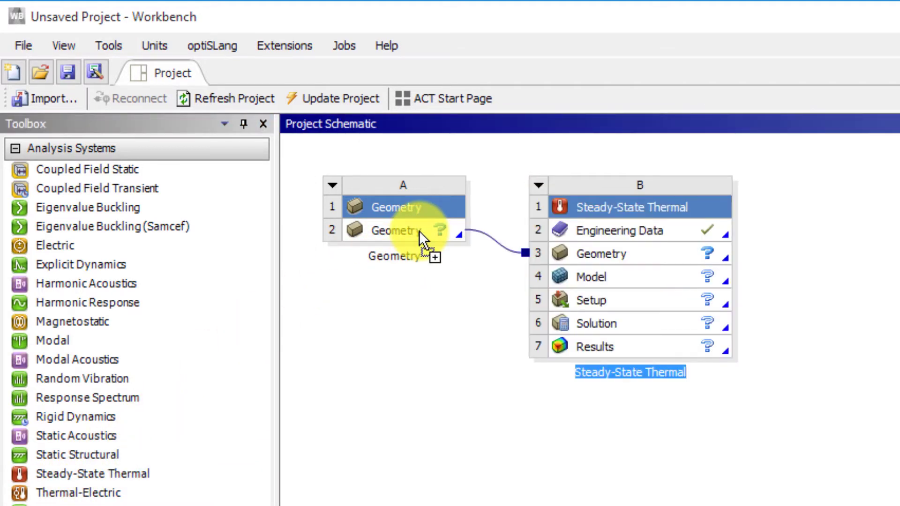
pyautogui.click(419, 230)
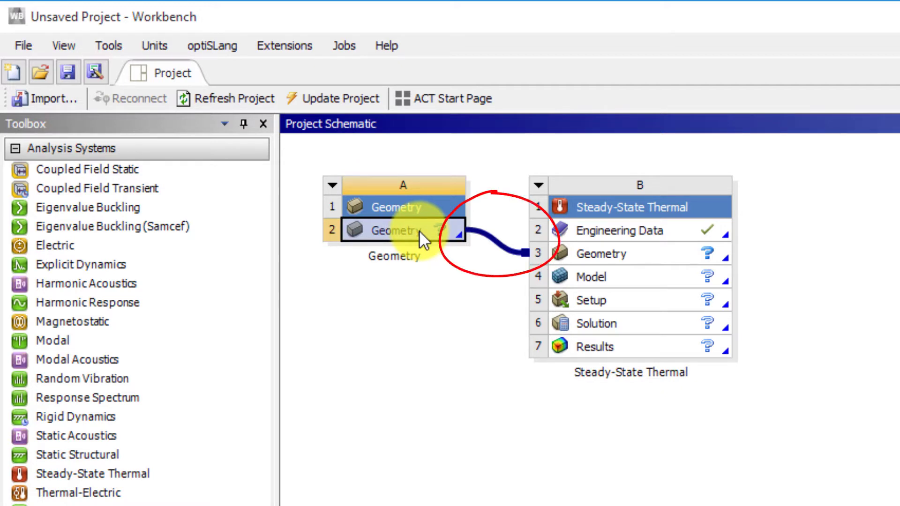
pyautogui.click(663, 254)
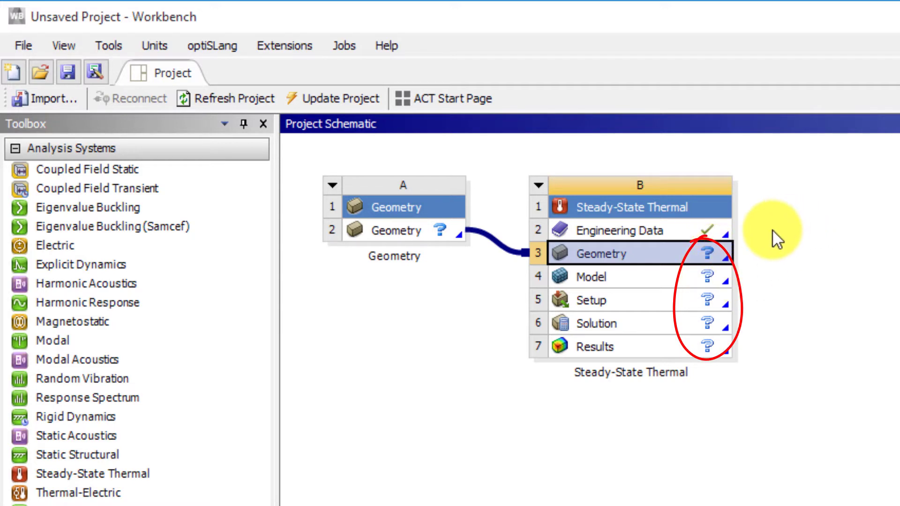
# Inspect system B's cells, viewing quick help for Results B7, then reselect B3 and A2.
pyautogui.press('Down')
pyautogui.press('Down')
pyautogui.press('Down')
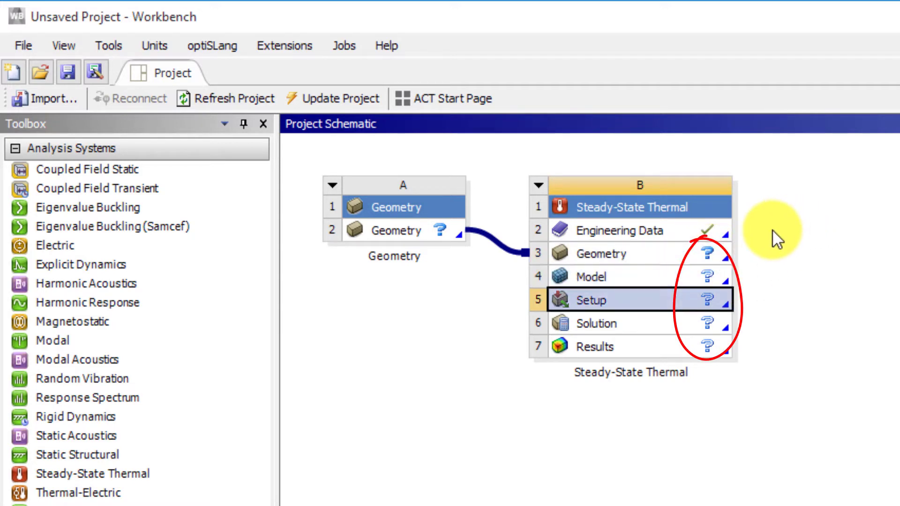
pyautogui.press('Down')
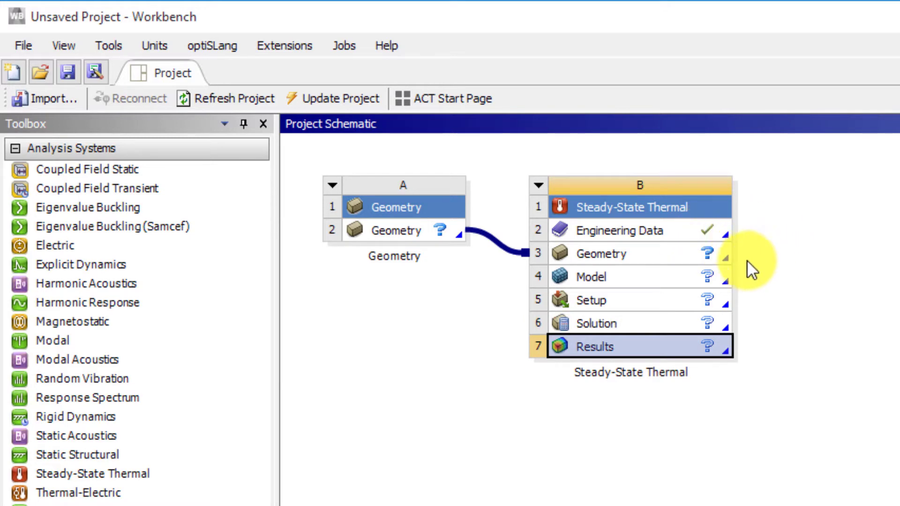
pyautogui.click(725, 351)
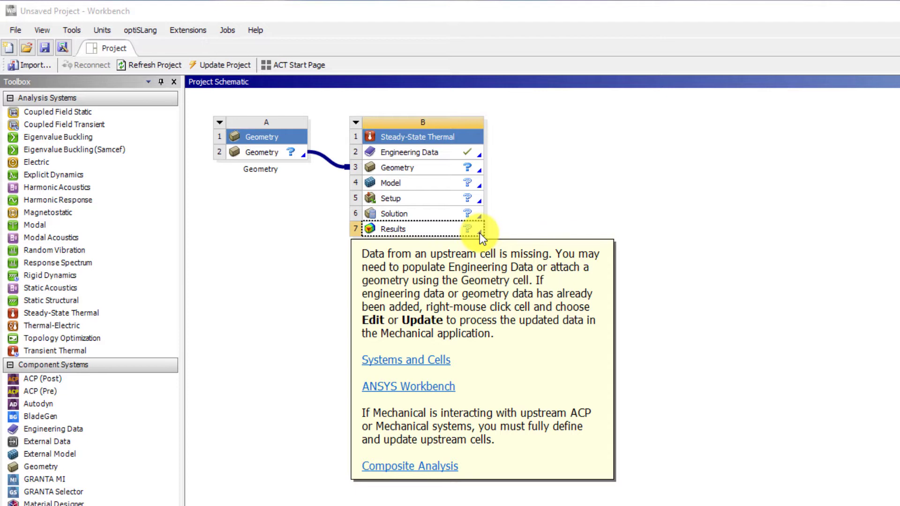
pyautogui.click(436, 232)
pyautogui.click(479, 171)
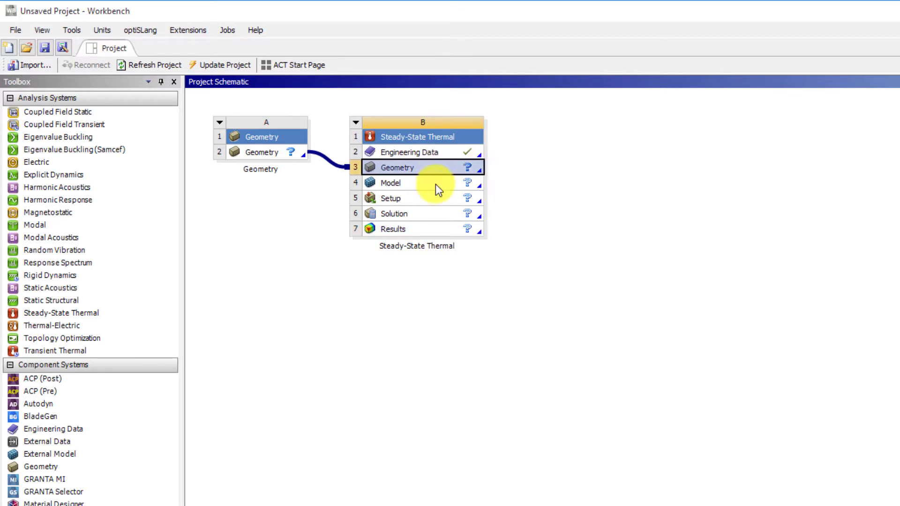
pyautogui.click(428, 232)
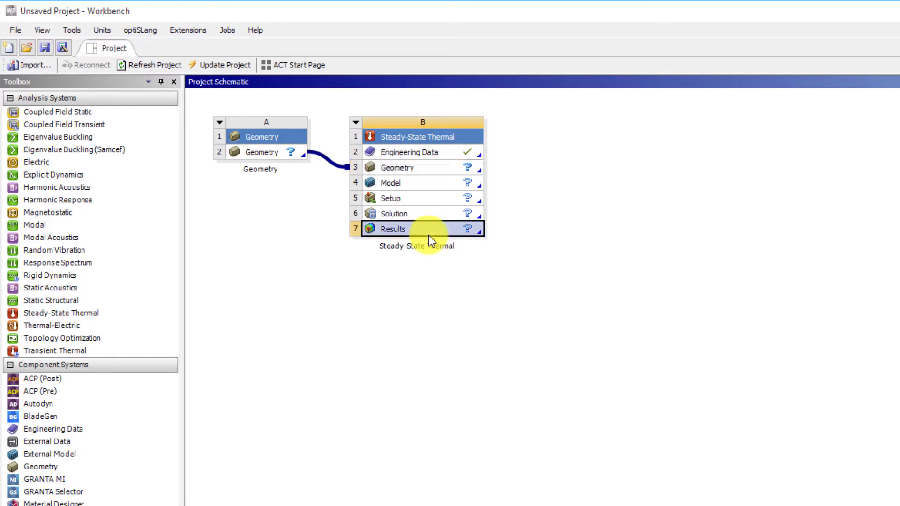
pyautogui.click(381, 169)
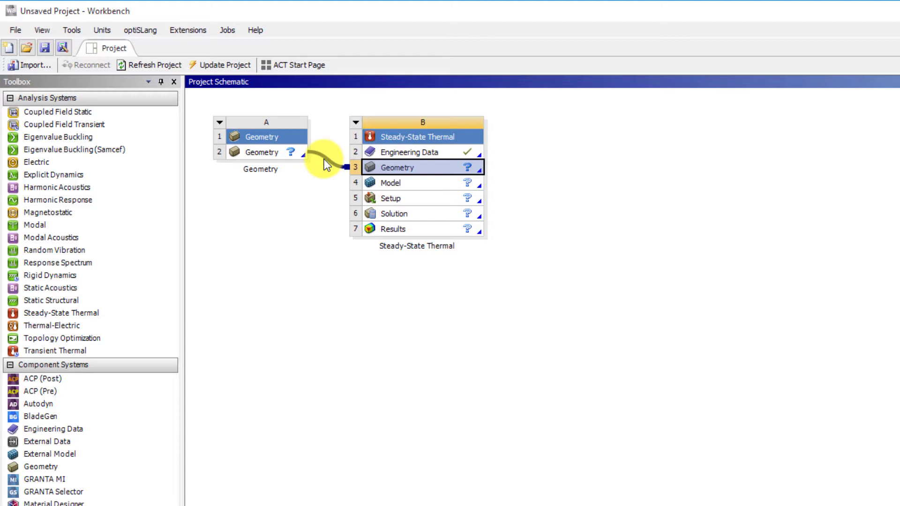
pyautogui.click(260, 153)
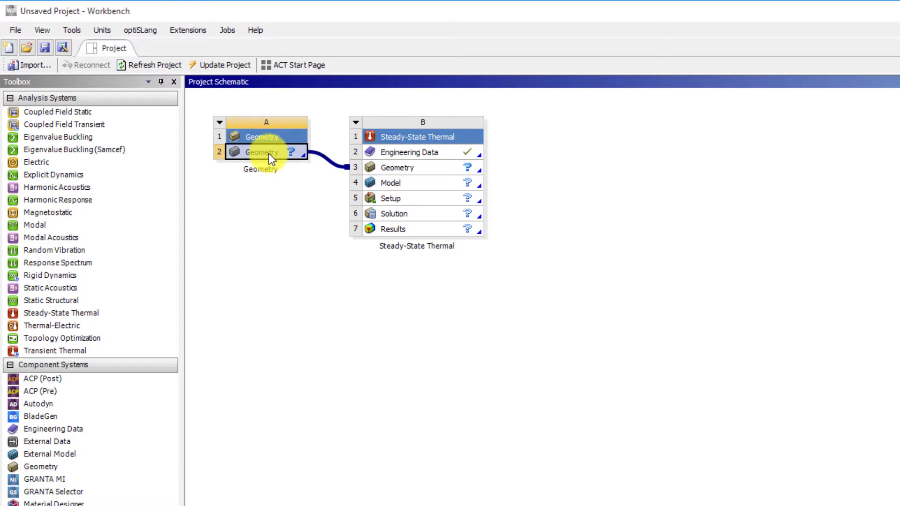
# Import 3D Plate.scdoc into Geometry cell A2 and select the linked cell B3.
pyautogui.rightClick(279, 153)
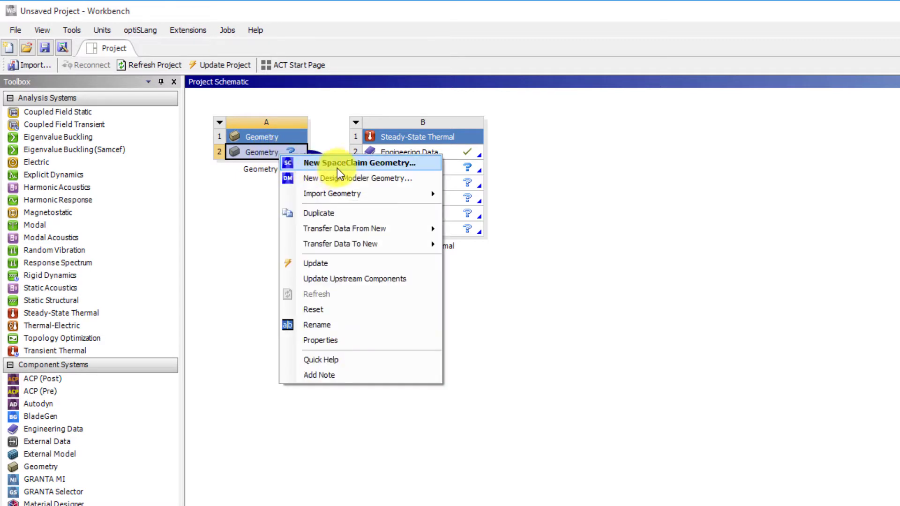
pyautogui.moveTo(361, 199)
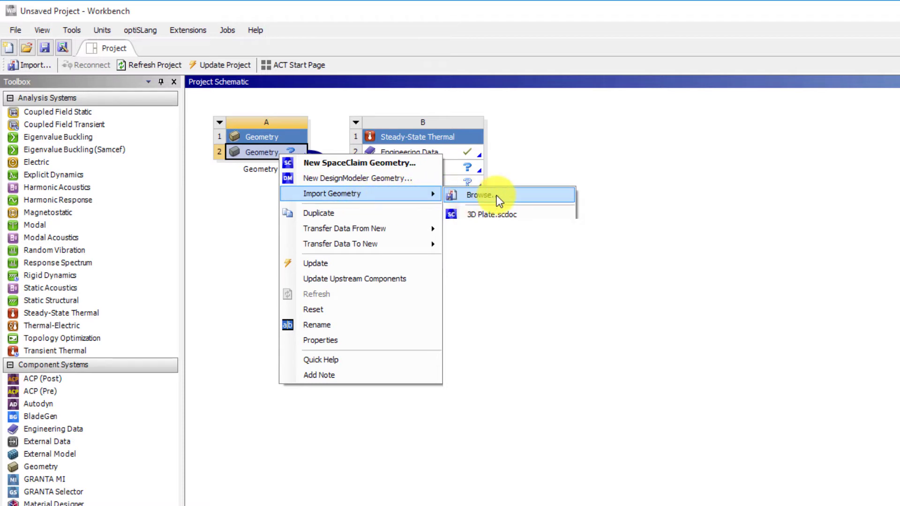
pyautogui.click(493, 215)
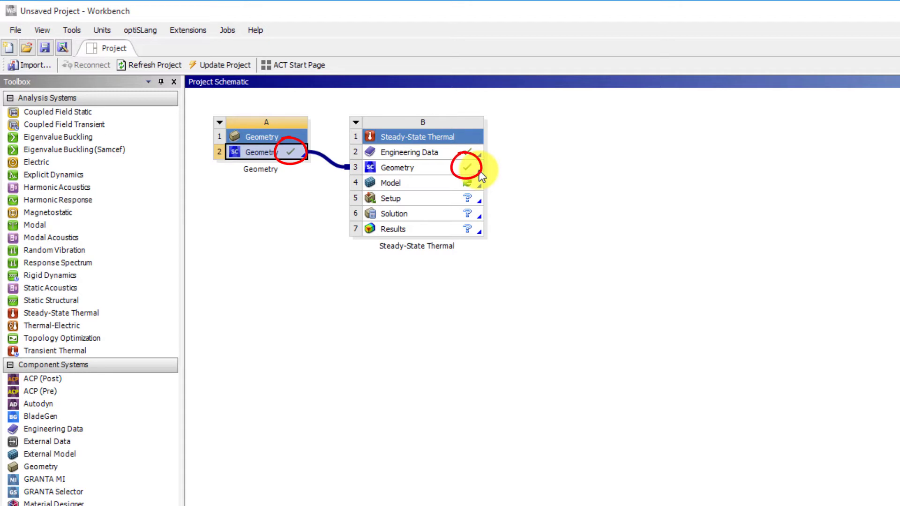
pyautogui.click(451, 170)
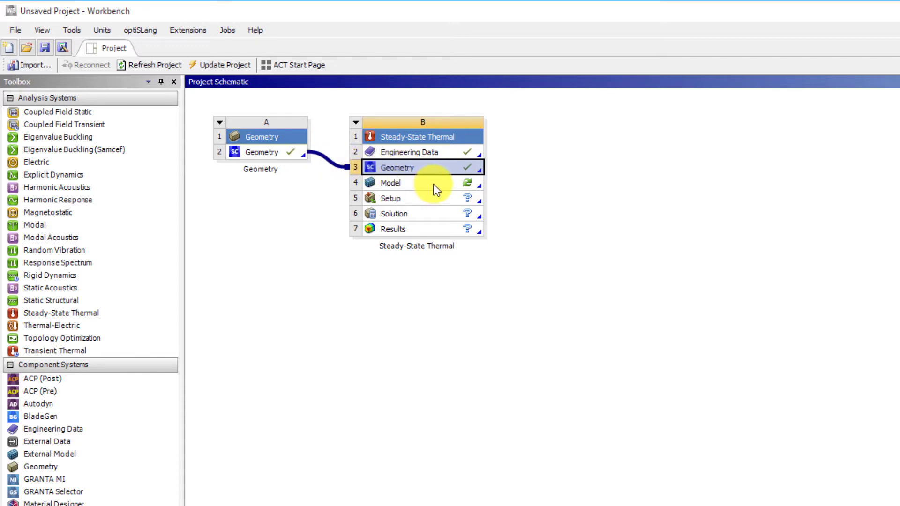
pyautogui.moveTo(342, 167); pyautogui.dragTo(341, 167)
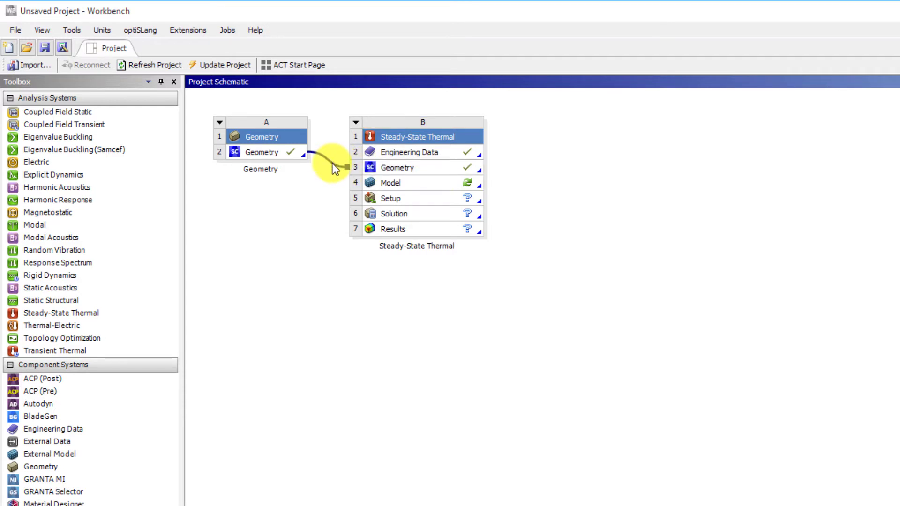
pyautogui.rightClick(335, 168)
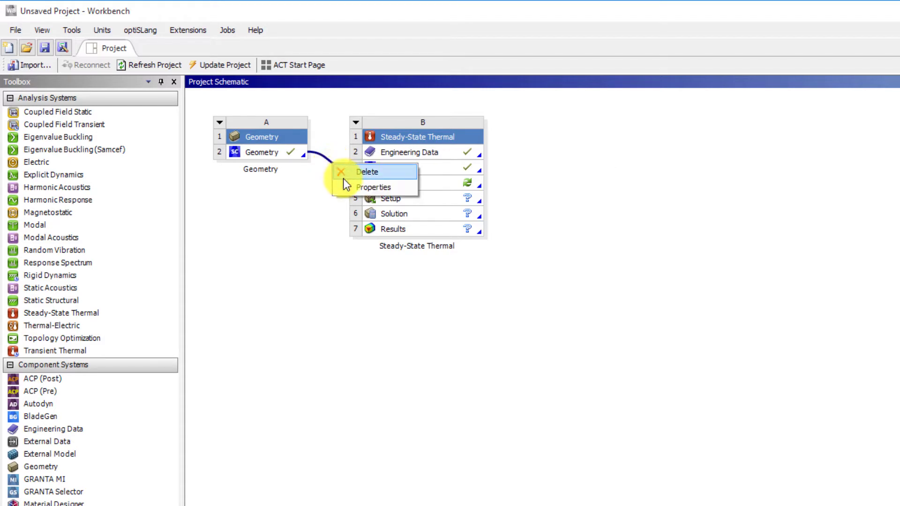
pyautogui.click(43, 30)
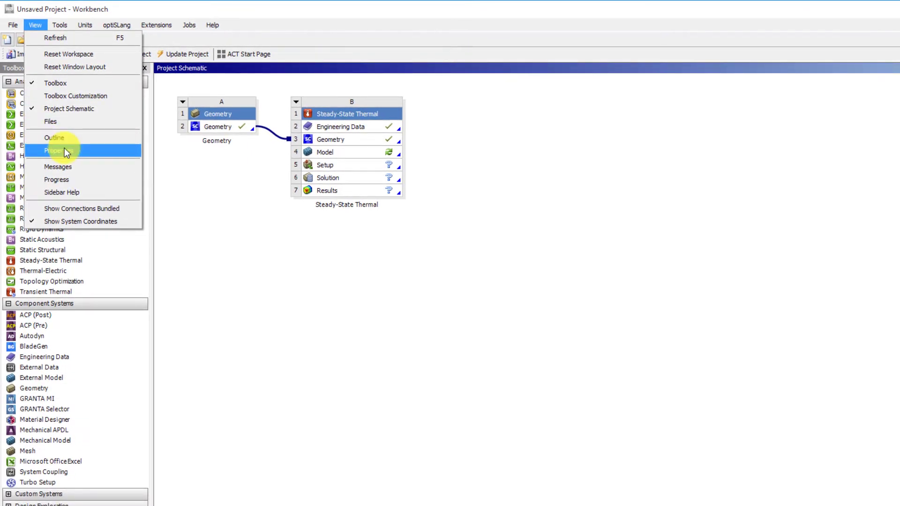
pyautogui.click(64, 150)
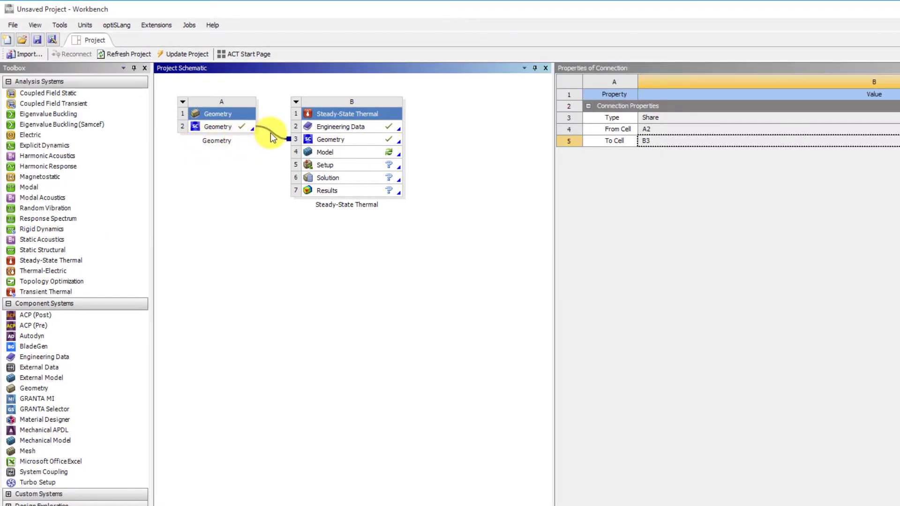
pyautogui.click(685, 118)
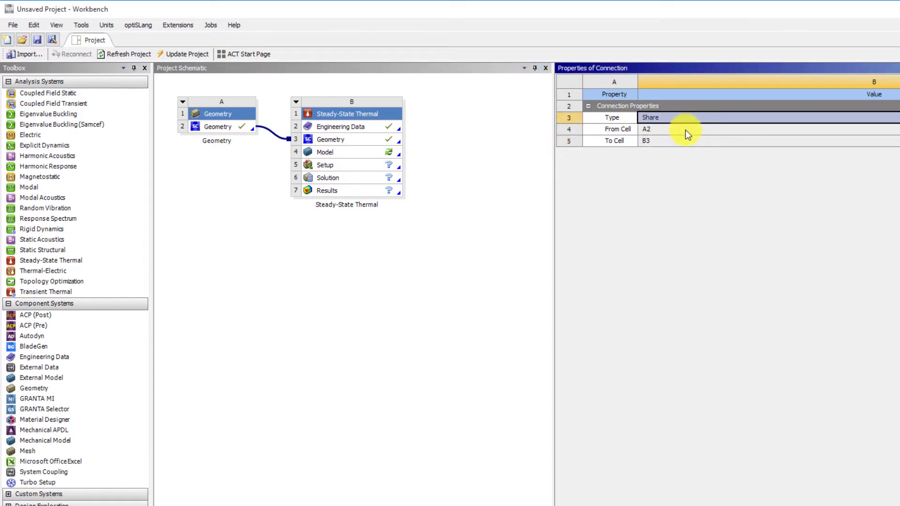
pyautogui.click(686, 130)
pyautogui.click(688, 144)
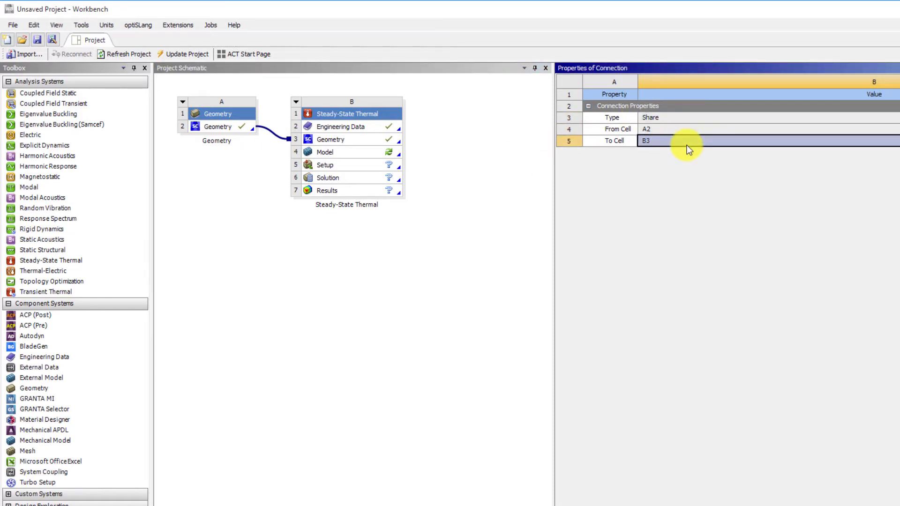
pyautogui.click(364, 140)
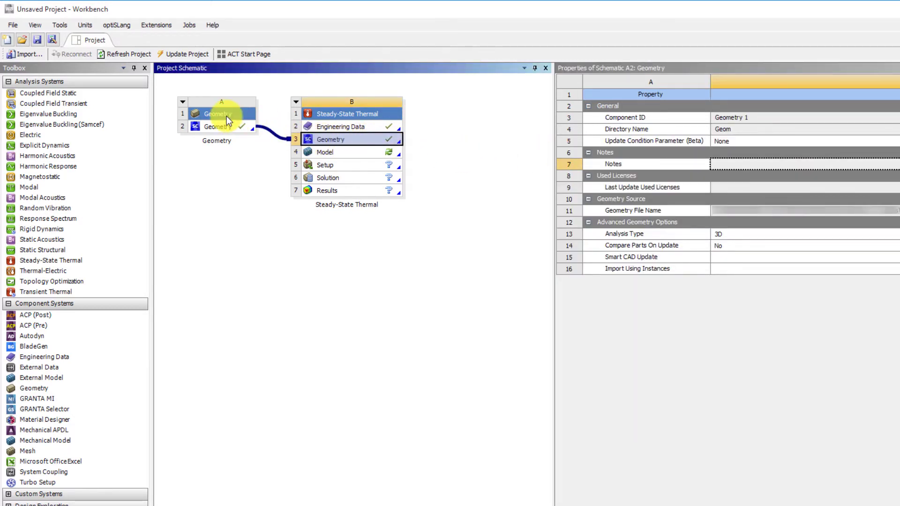
pyautogui.click(227, 128)
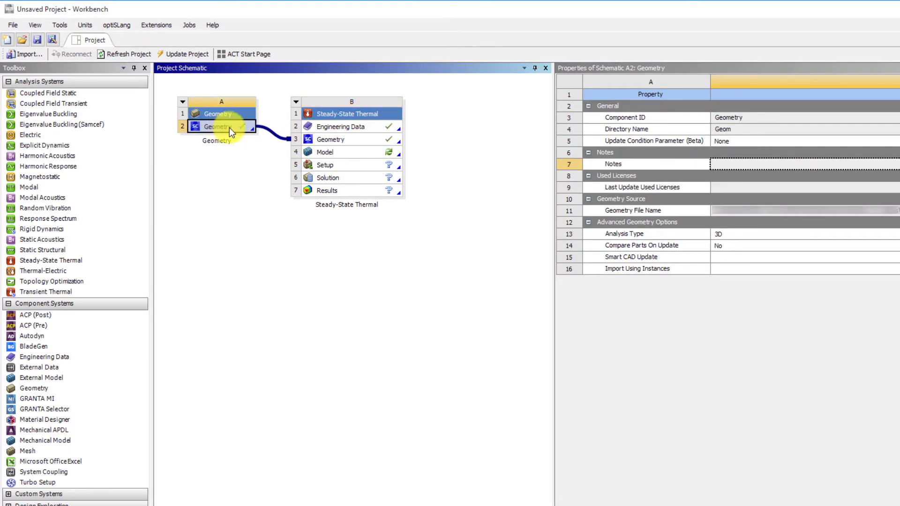
pyautogui.click(750, 234)
pyautogui.click(750, 234)
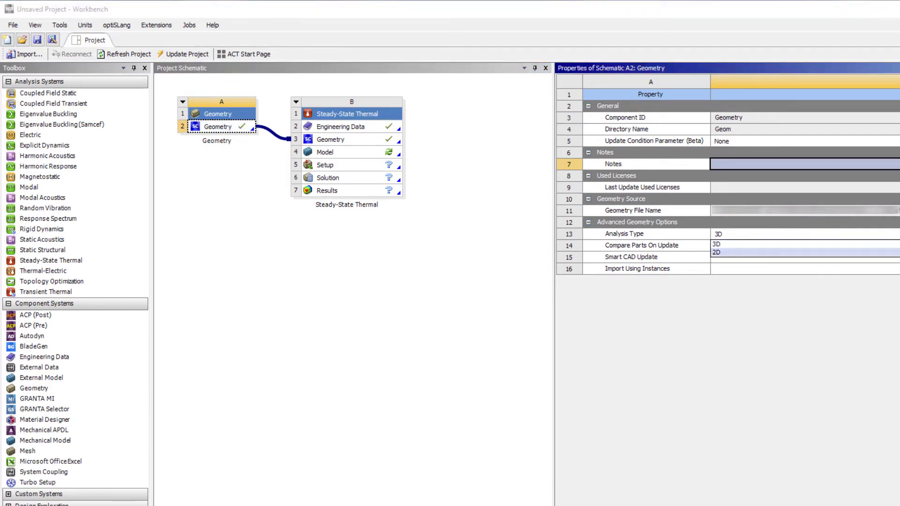
pyautogui.press('Up')
pyautogui.press('Down')
pyautogui.press('Up')
pyautogui.press('Return')
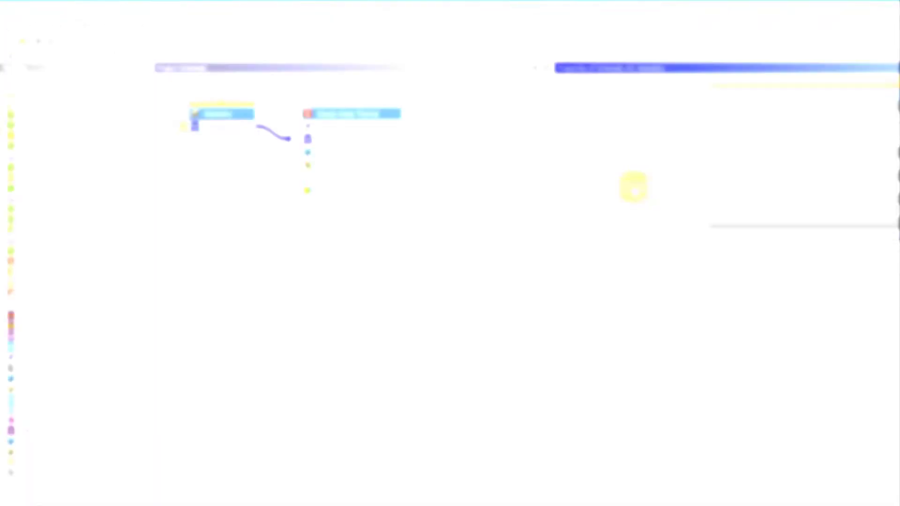
pyautogui.click(359, 154)
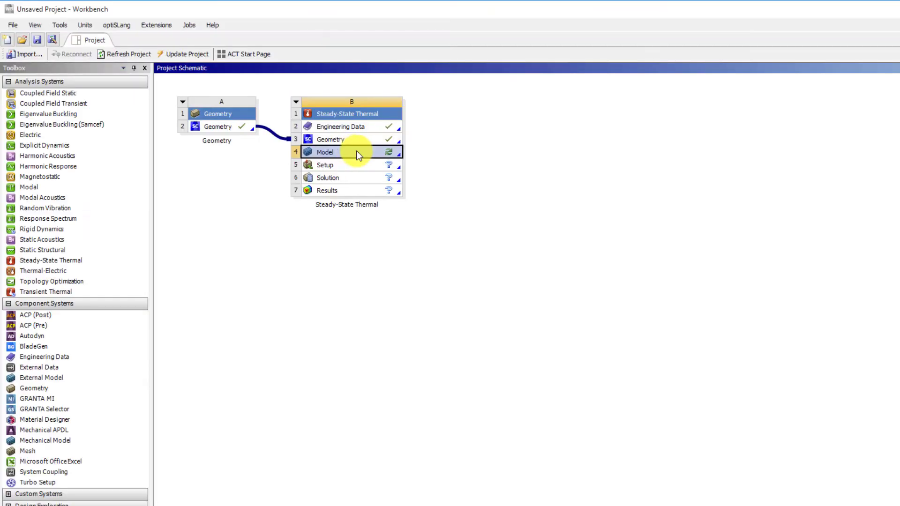
# Launch Mechanical from Model cell B4 and expand the outline down to Steady-State Thermal.
pyautogui.doubleClick(359, 155)
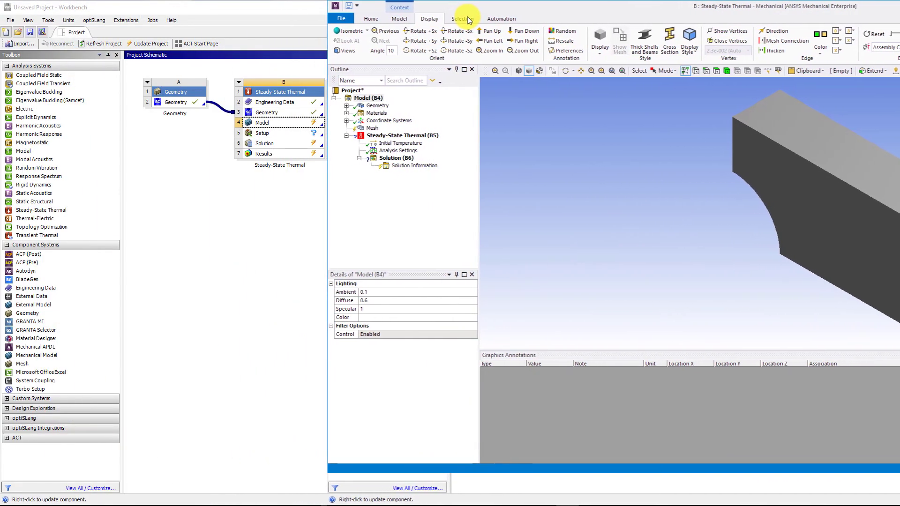
pyautogui.click(349, 106)
pyautogui.click(349, 121)
pyautogui.click(349, 135)
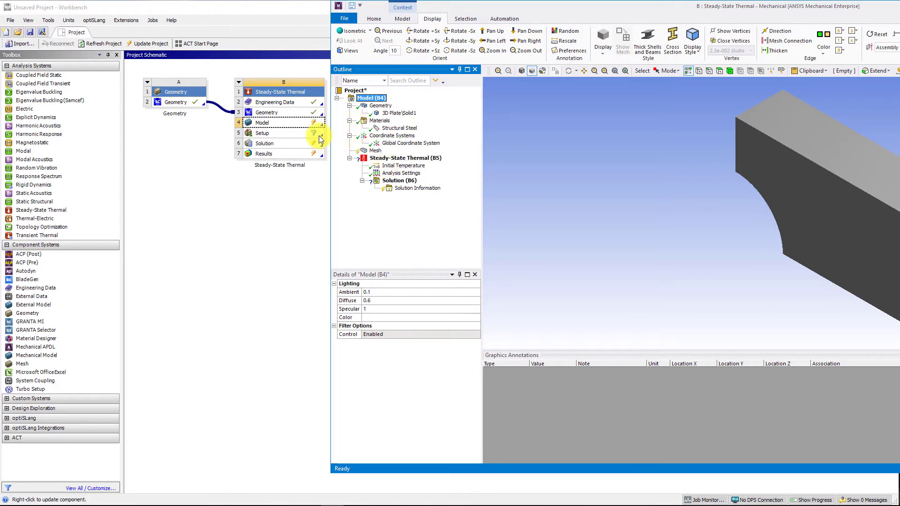
pyautogui.click(400, 160)
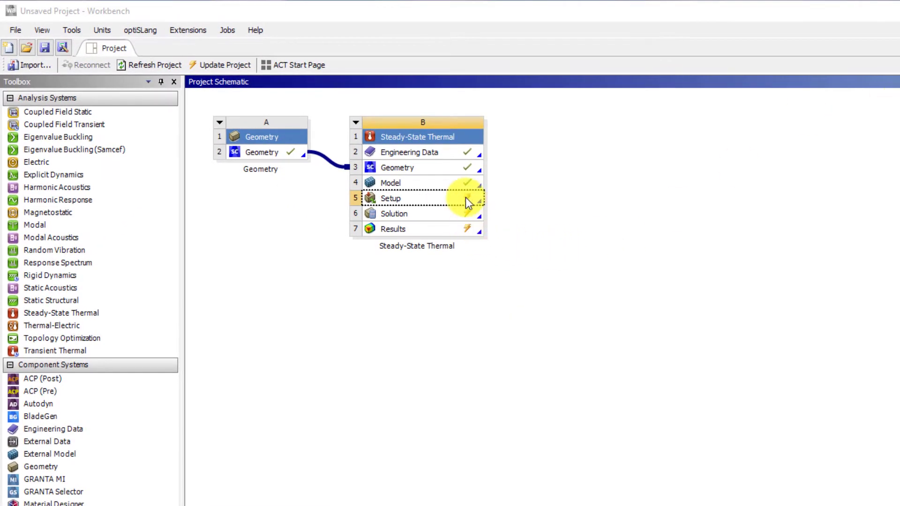
# Select Setup cell B5 and step down to check Solution and Results update status.
pyautogui.click(458, 197)
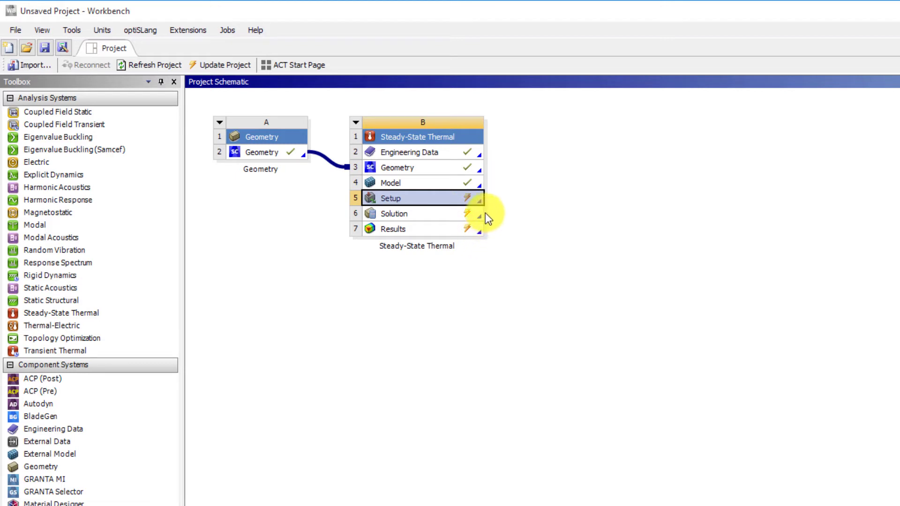
pyautogui.moveTo(479, 201)
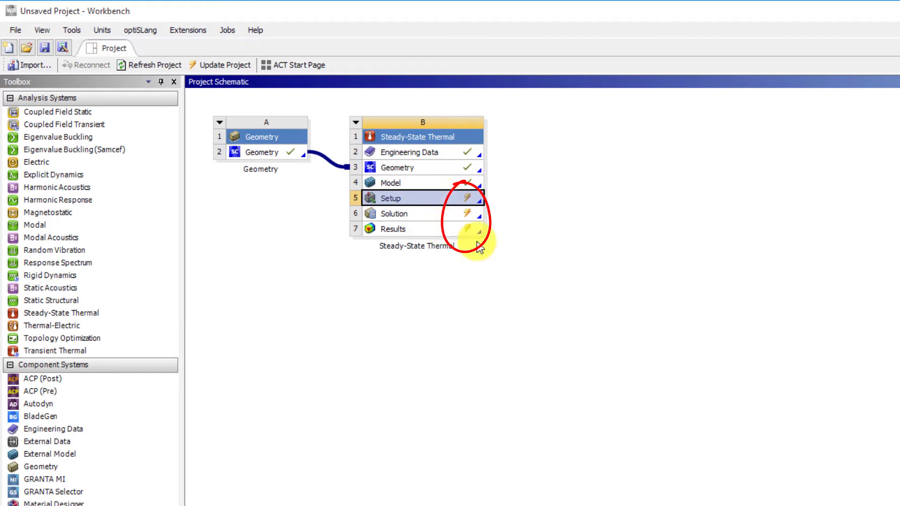
pyautogui.press('Down')
pyautogui.press('Down')
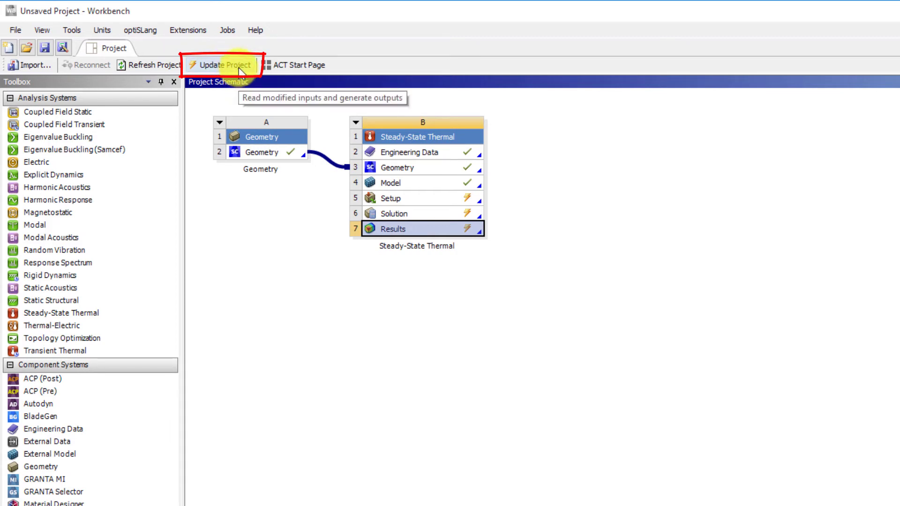
# Run Update Project to solve the Steady-State Thermal analysis.
pyautogui.click(238, 69)
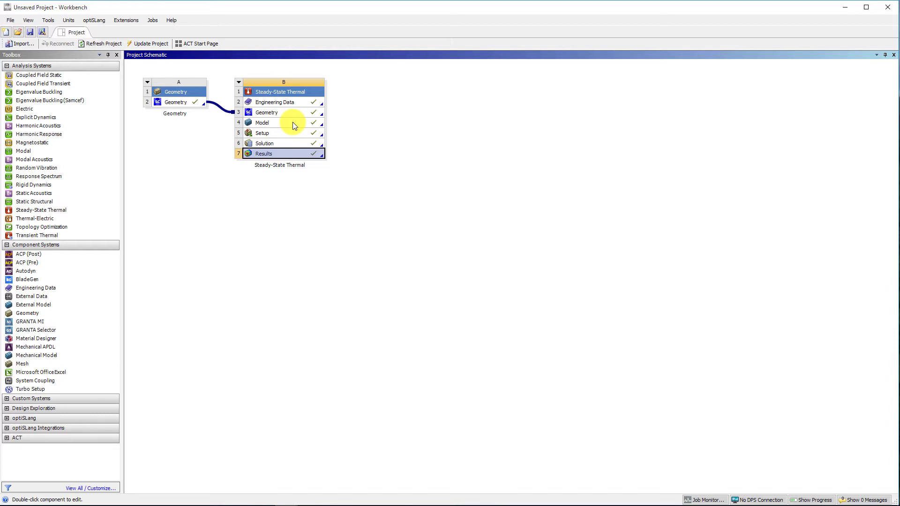
pyautogui.doubleClick(293, 121)
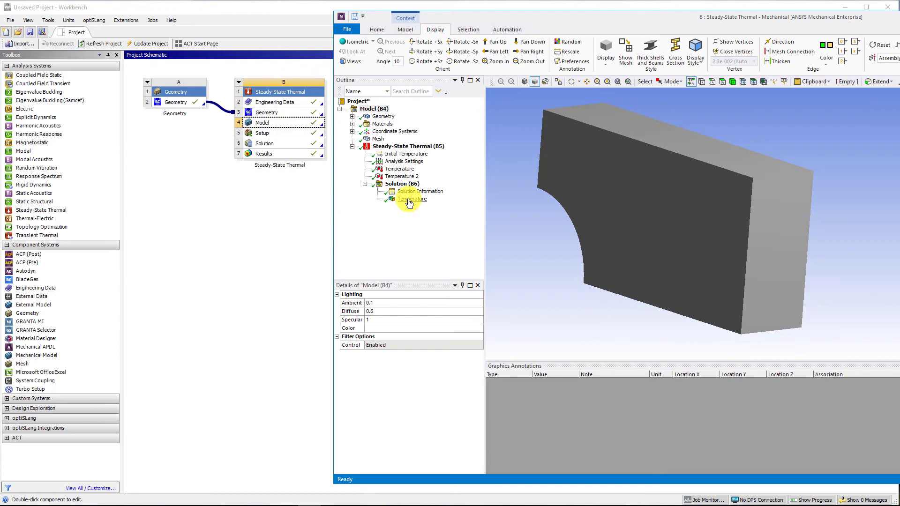
pyautogui.click(409, 199)
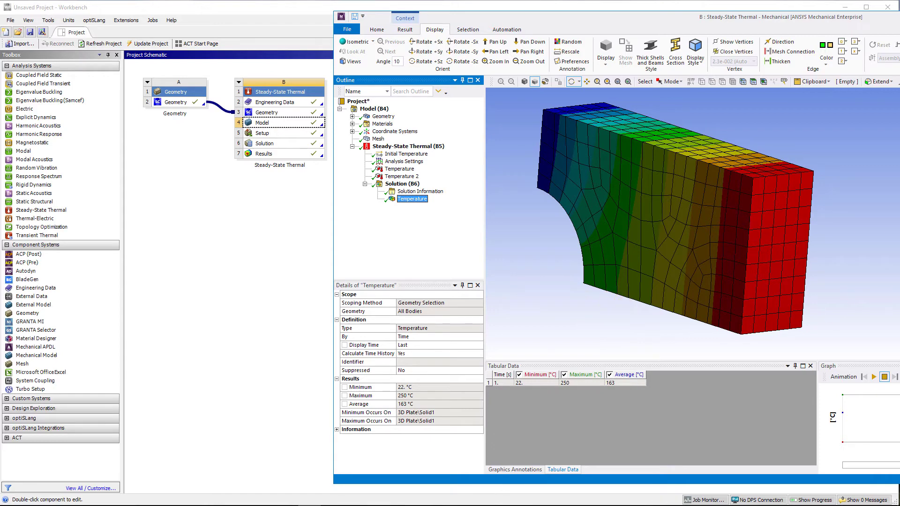
pyautogui.hotkey('alt', 'Tab')
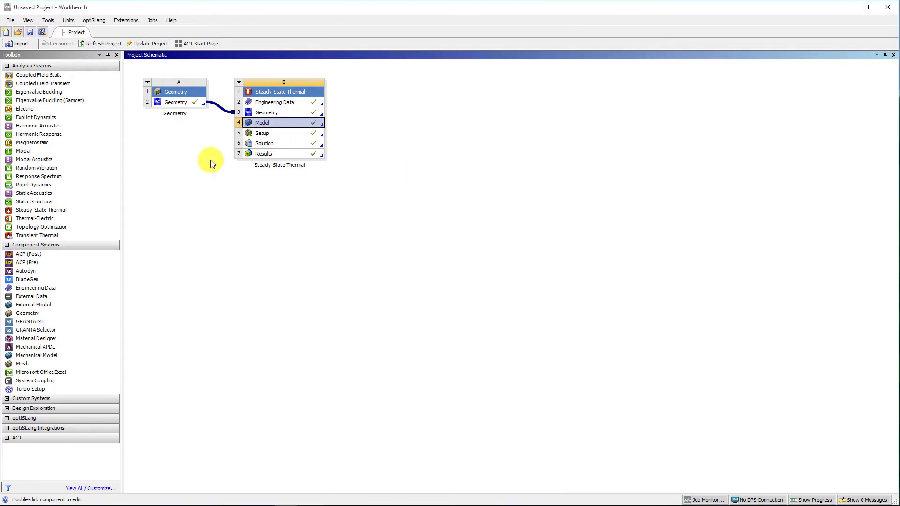
# Drop Static Structural onto thermal Solution cell B6, then clear the selection.
pyautogui.moveTo(43, 201); pyautogui.dragTo(317, 150)
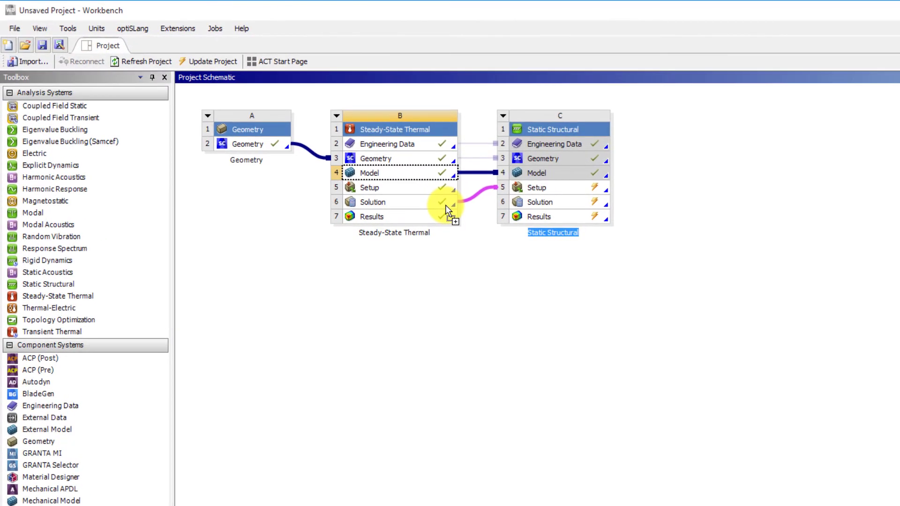
pyautogui.click(481, 148)
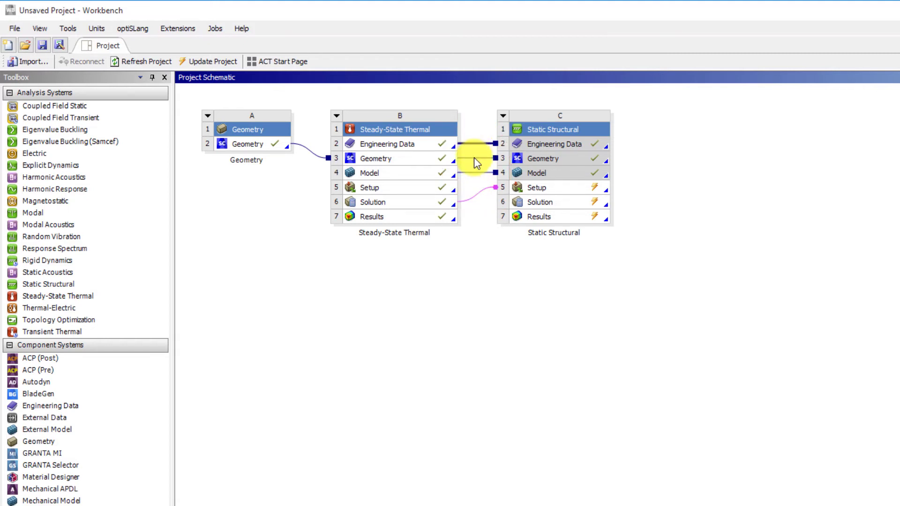
# Review the Share types of the B–C connections, then step through Static Structural C's cells from Engineering Data.
pyautogui.click(472, 170)
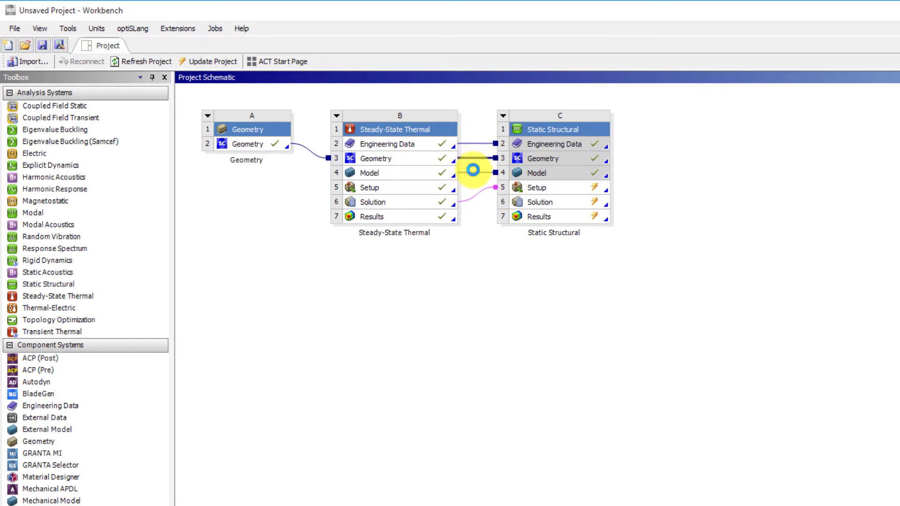
pyautogui.rightClick(480, 144)
pyautogui.click(491, 152)
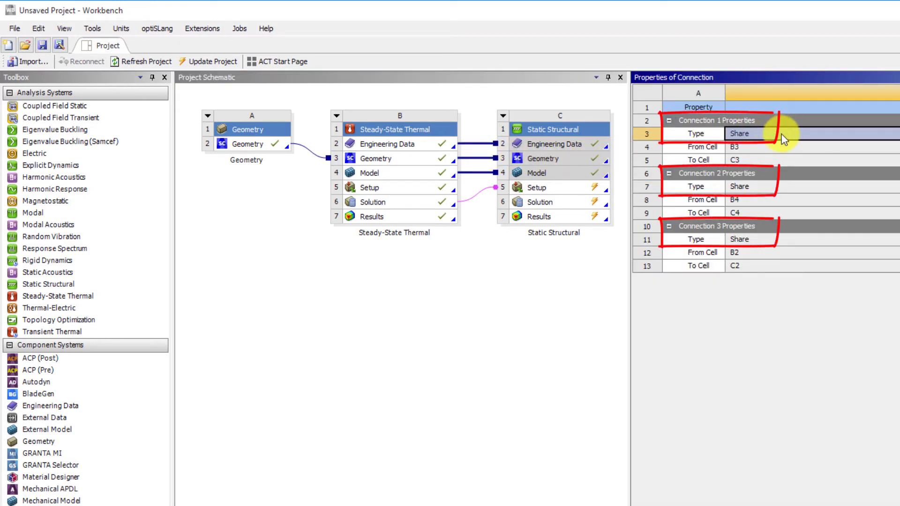
pyautogui.click(786, 191)
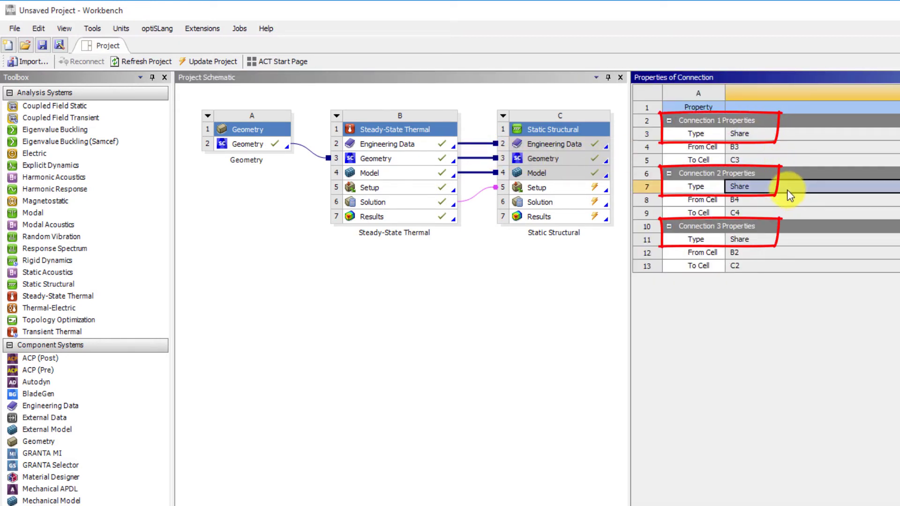
pyautogui.click(786, 242)
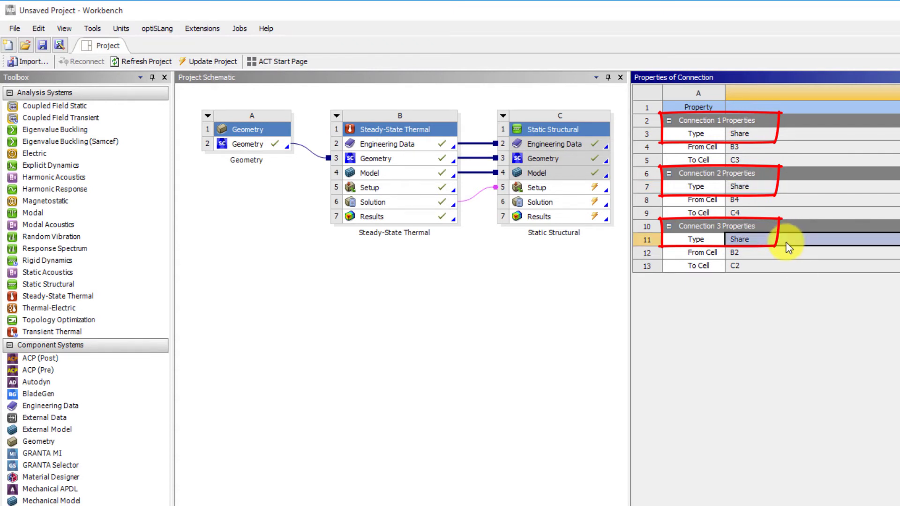
pyautogui.click(592, 144)
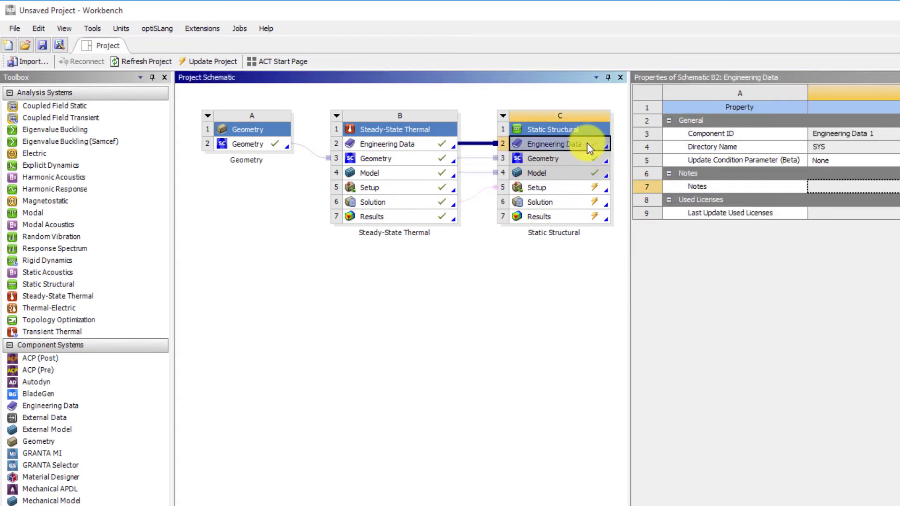
pyautogui.press('Down')
pyautogui.press('Down')
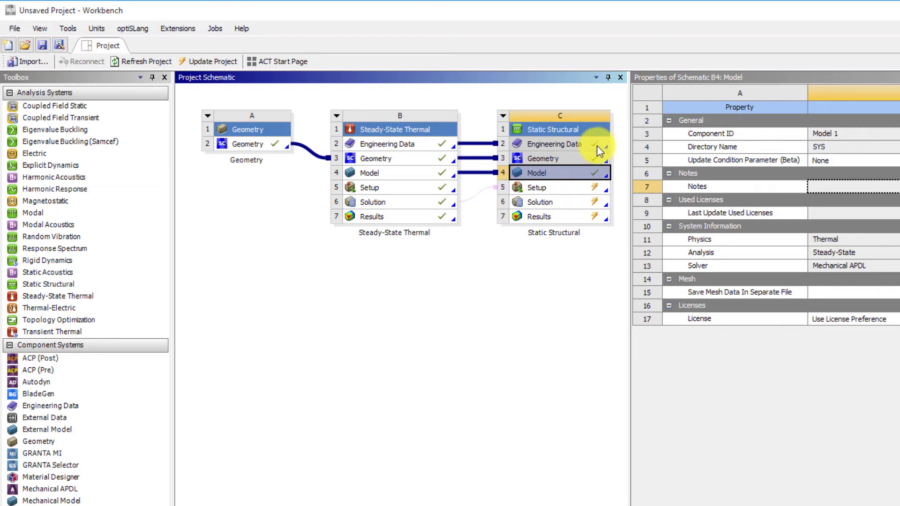
pyautogui.click(479, 193)
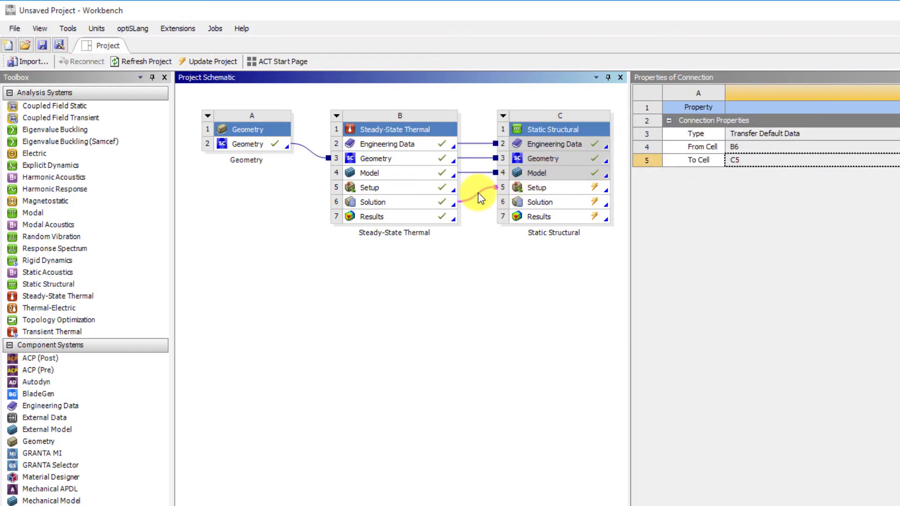
pyautogui.click(810, 137)
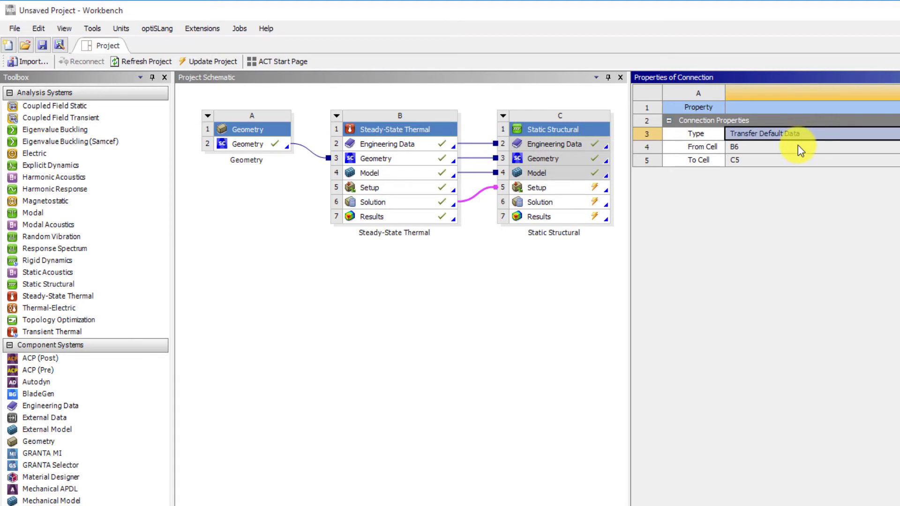
pyautogui.click(798, 146)
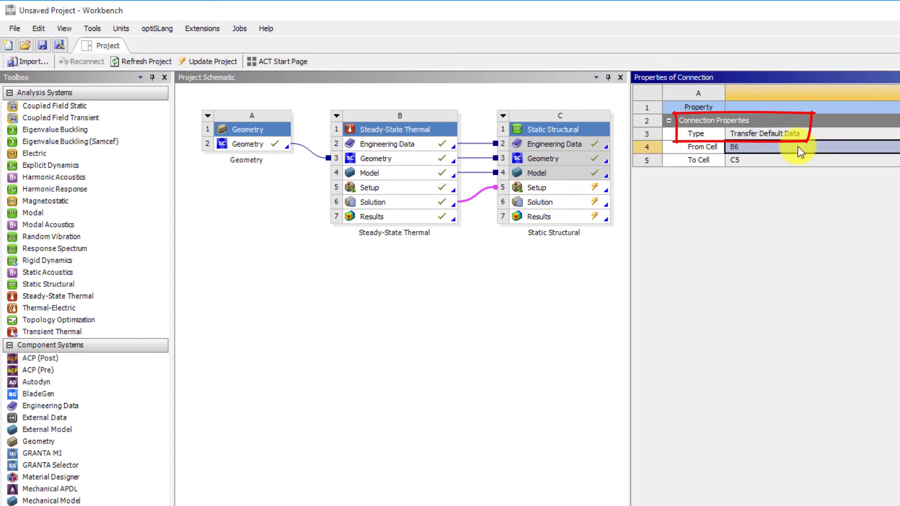
pyautogui.click(793, 162)
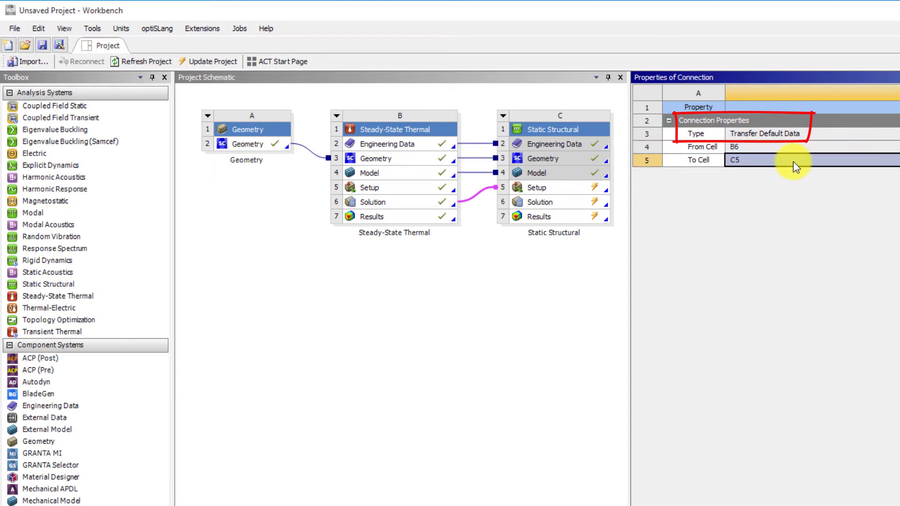
pyautogui.click(816, 135)
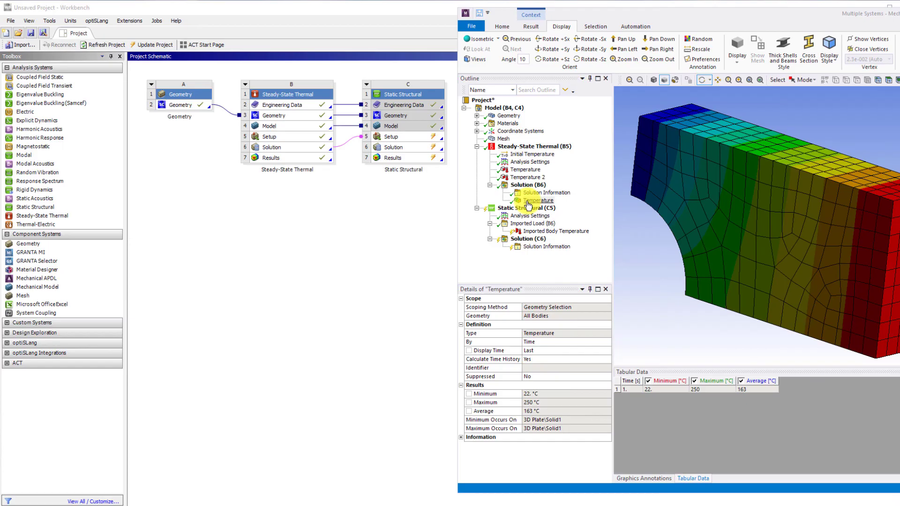
# Display the thermal Temperature result and the Imported Body Temperature load, then return to Workbench.
pyautogui.click(528, 204)
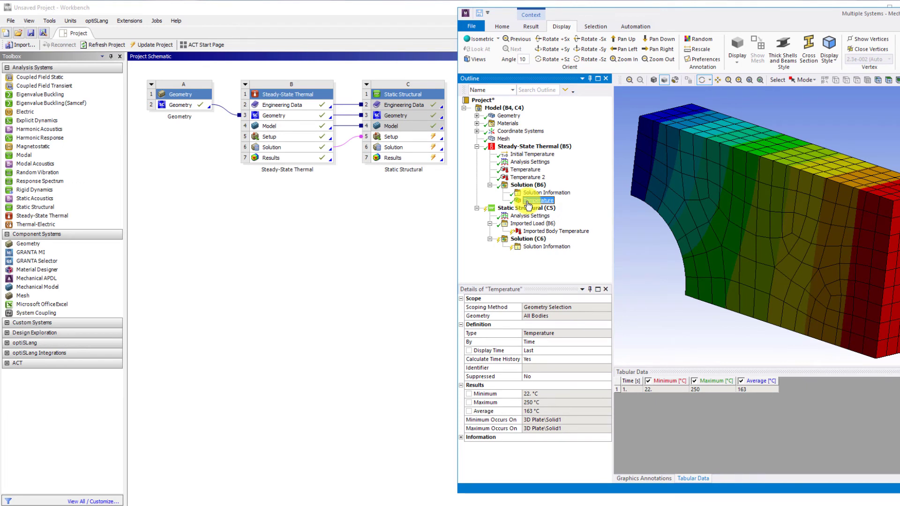
pyautogui.click(528, 233)
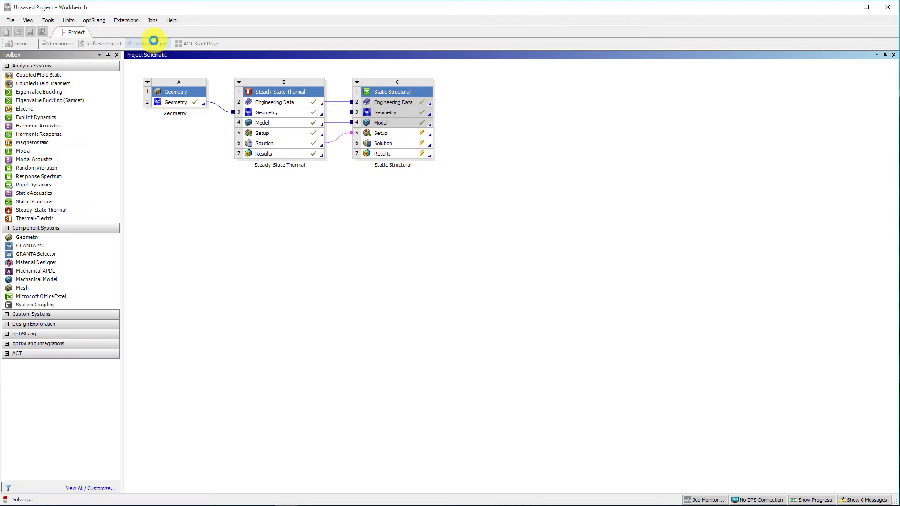
pyautogui.click(156, 42)
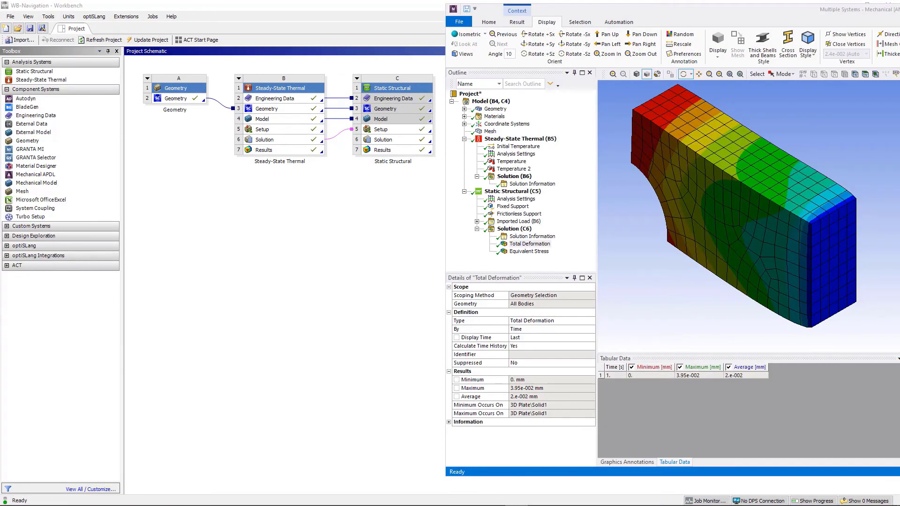
pyautogui.click(32, 21)
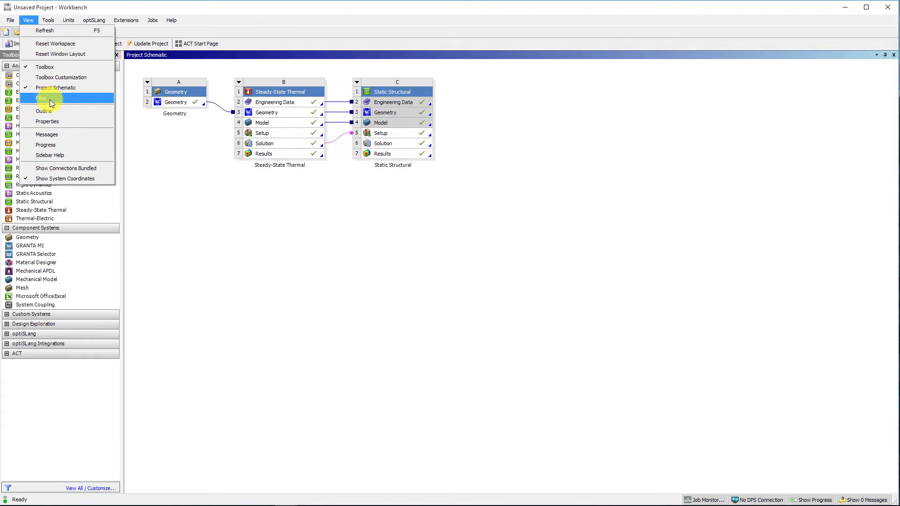
# Show and enlarge the Files pane, reviewing file.rth's cell, size, type, date and location, then solve.out.
pyautogui.click(93, 99)
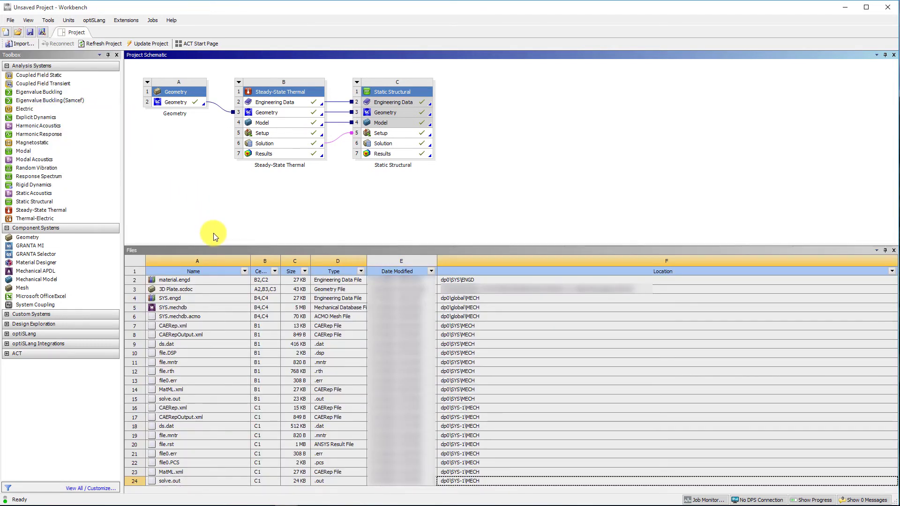
pyautogui.moveTo(219, 244); pyautogui.dragTo(224, 217)
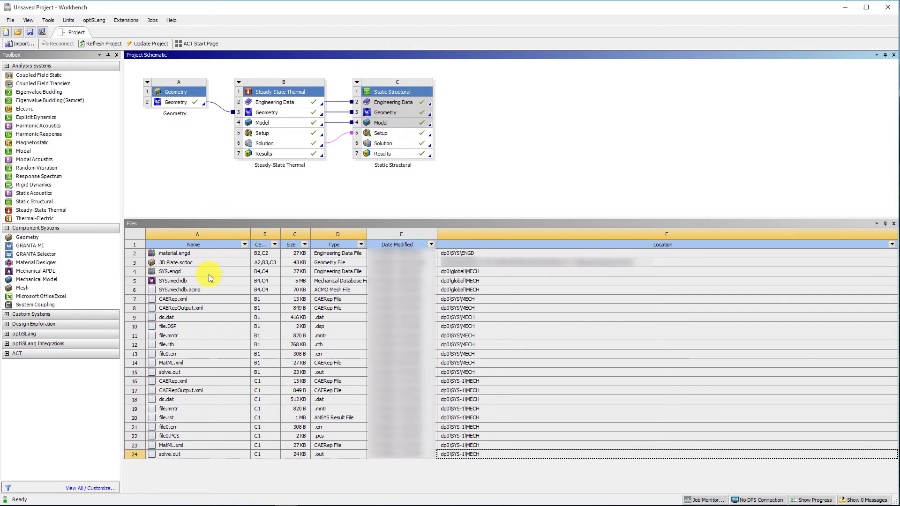
pyautogui.click(230, 345)
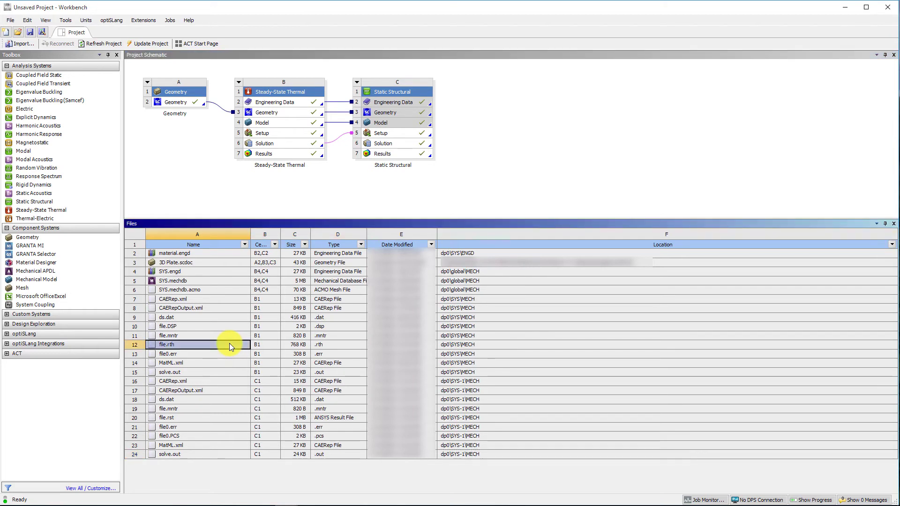
pyautogui.click(276, 345)
pyautogui.click(302, 345)
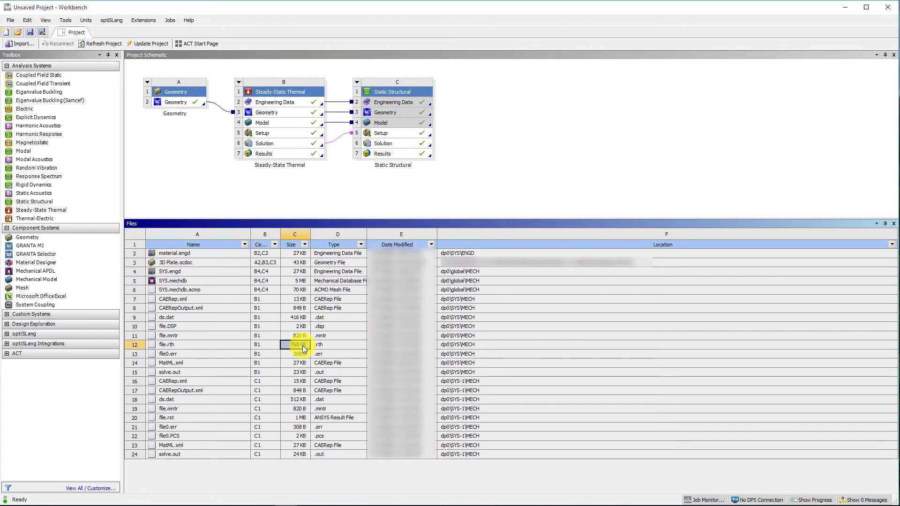
pyautogui.click(336, 346)
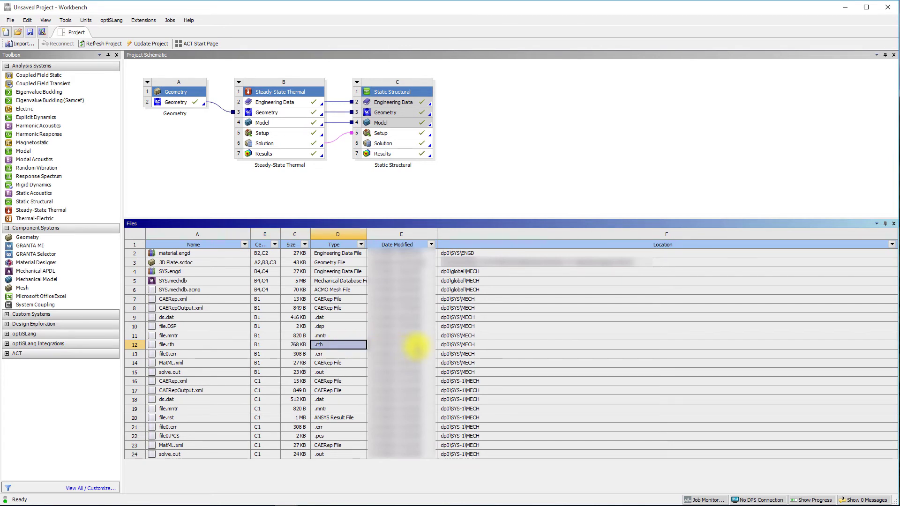
pyautogui.click(411, 346)
pyautogui.click(461, 348)
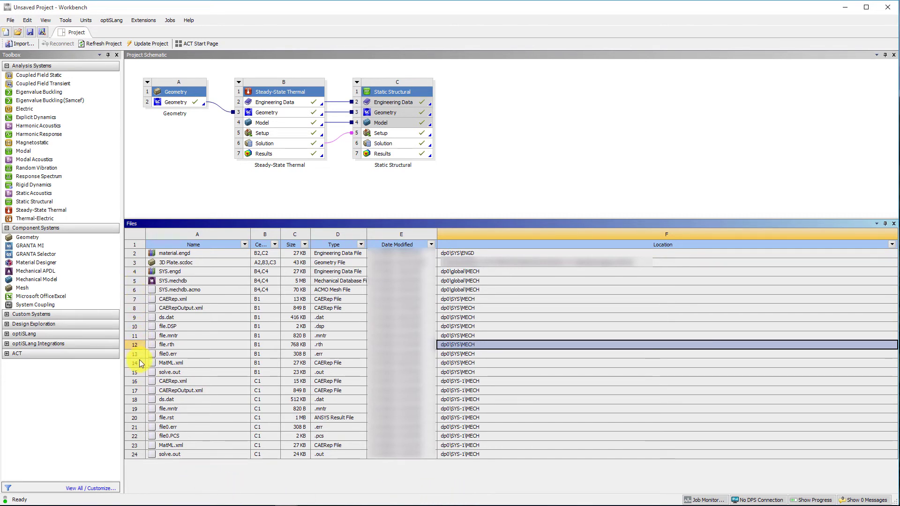
pyautogui.click(134, 454)
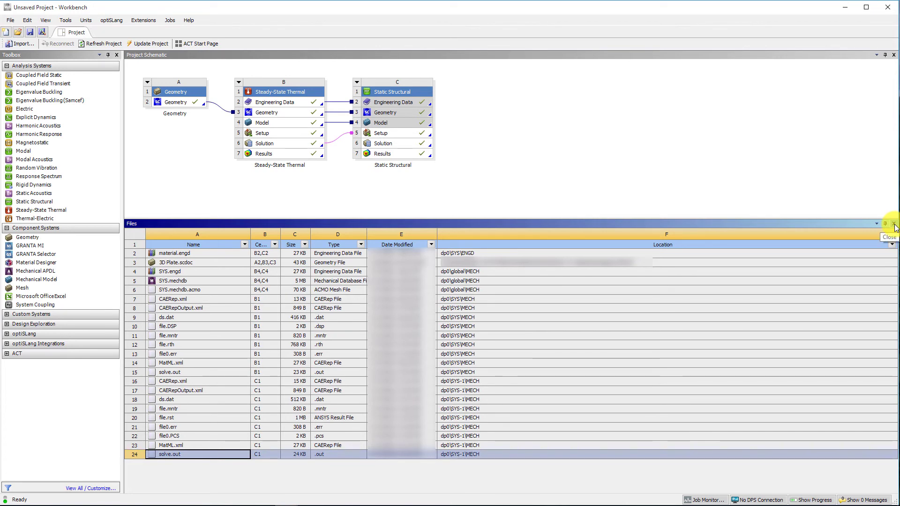
# Show the Messages pane via View > Messages and drag its splitter up to enlarge it.
pyautogui.click(45, 20)
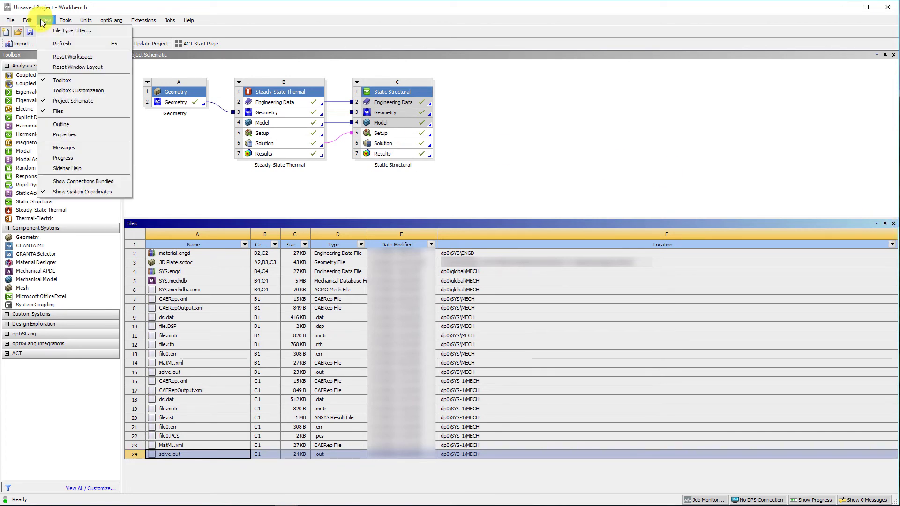
pyautogui.click(48, 146)
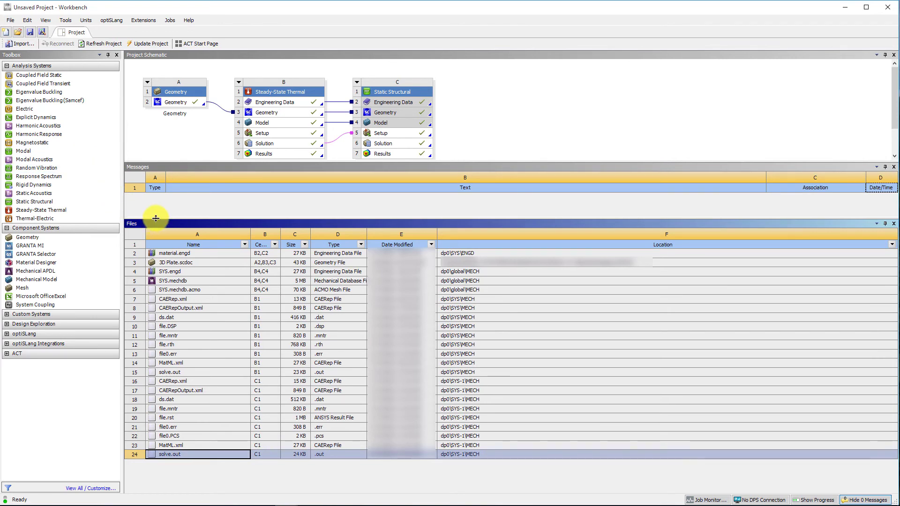
pyautogui.moveTo(156, 223); pyautogui.dragTo(162, 263)
pyautogui.moveTo(172, 229); pyautogui.dragTo(174, 196)
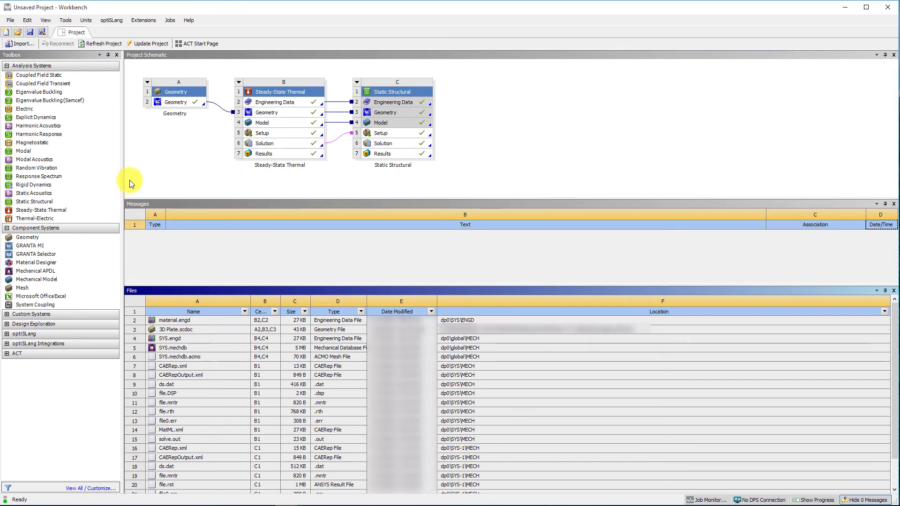
# In Toolbox Customization, uncheck Mesh, Mechanical Model, Material Designer, GRANTA Selector and GRANTA MI.
pyautogui.click(44, 20)
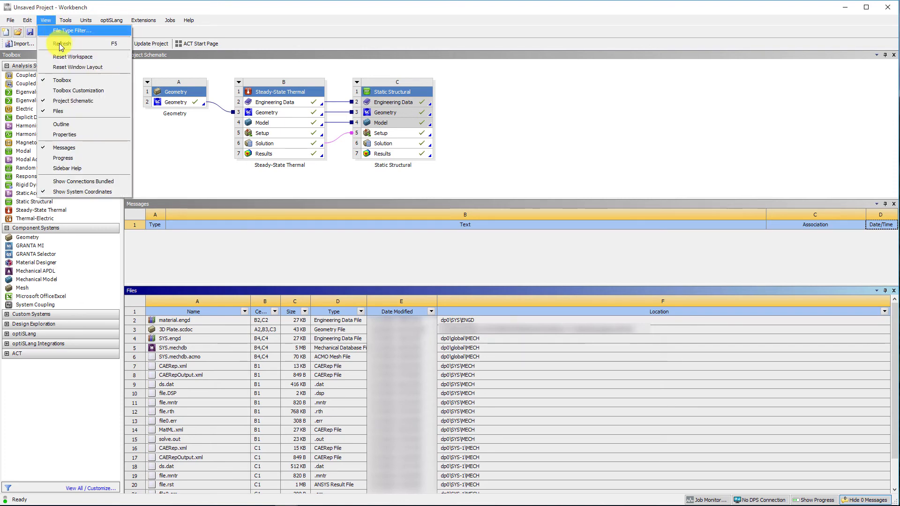
pyautogui.click(65, 89)
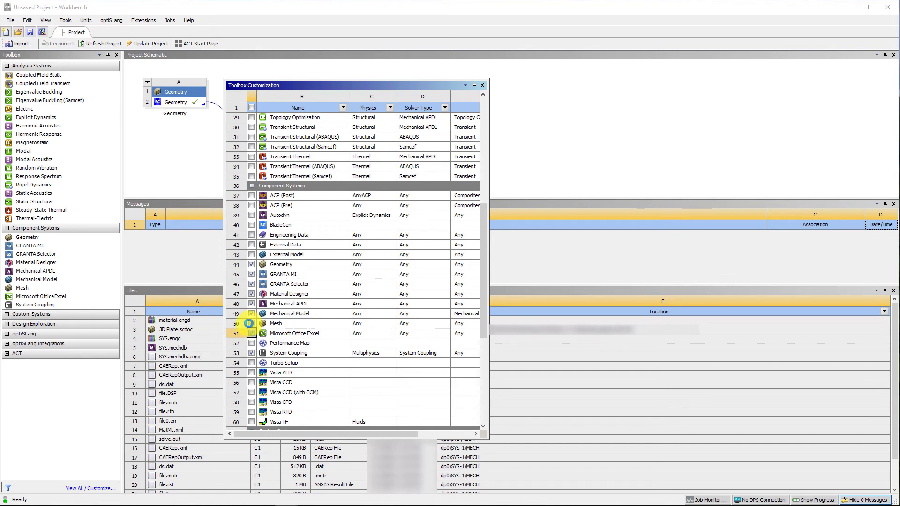
pyautogui.click(251, 323)
pyautogui.click(252, 314)
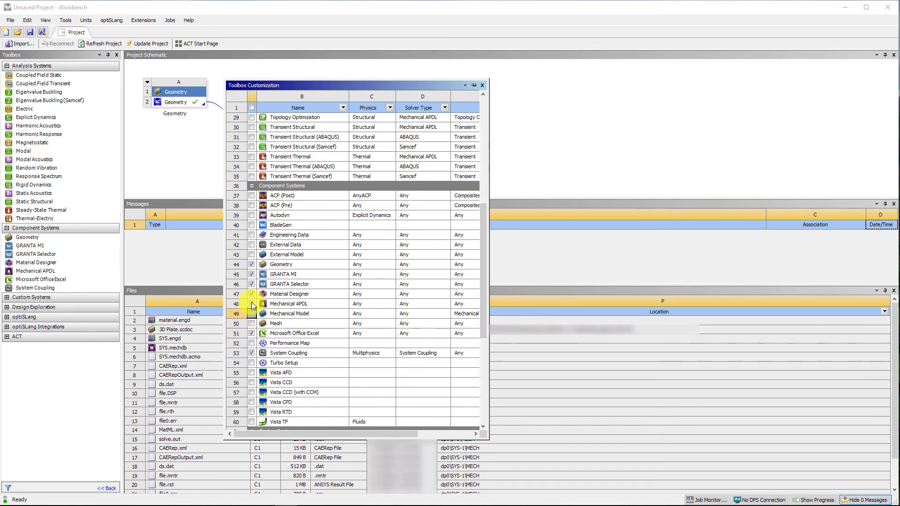
pyautogui.click(251, 294)
pyautogui.click(252, 284)
pyautogui.click(251, 274)
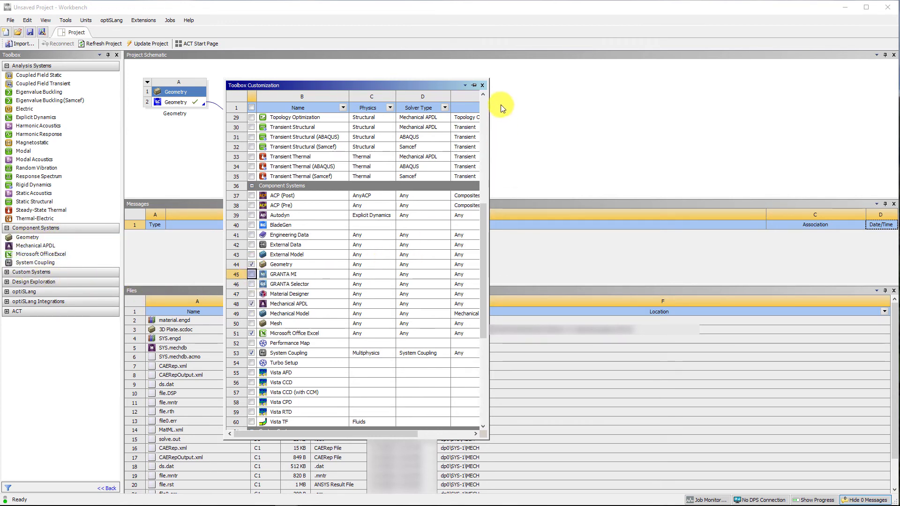
pyautogui.click(482, 85)
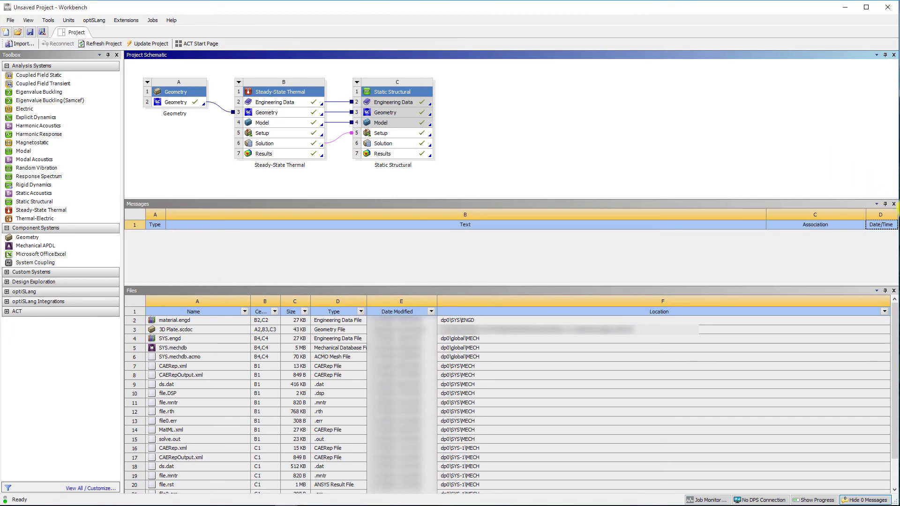